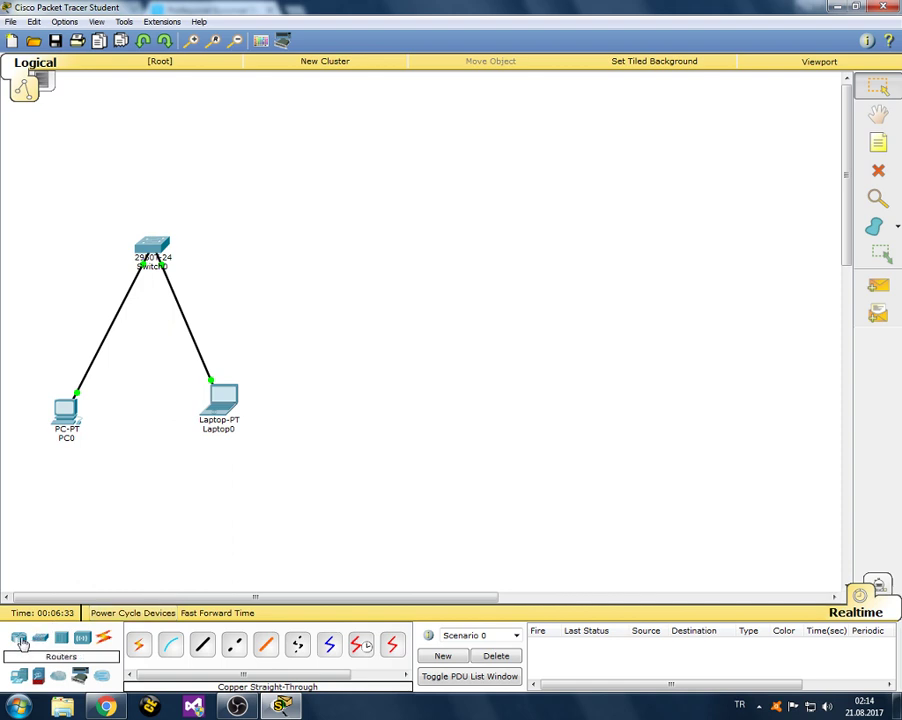
Step: Add an 1841 router to the workspace, above and to the right of Switch0
click(22, 643)
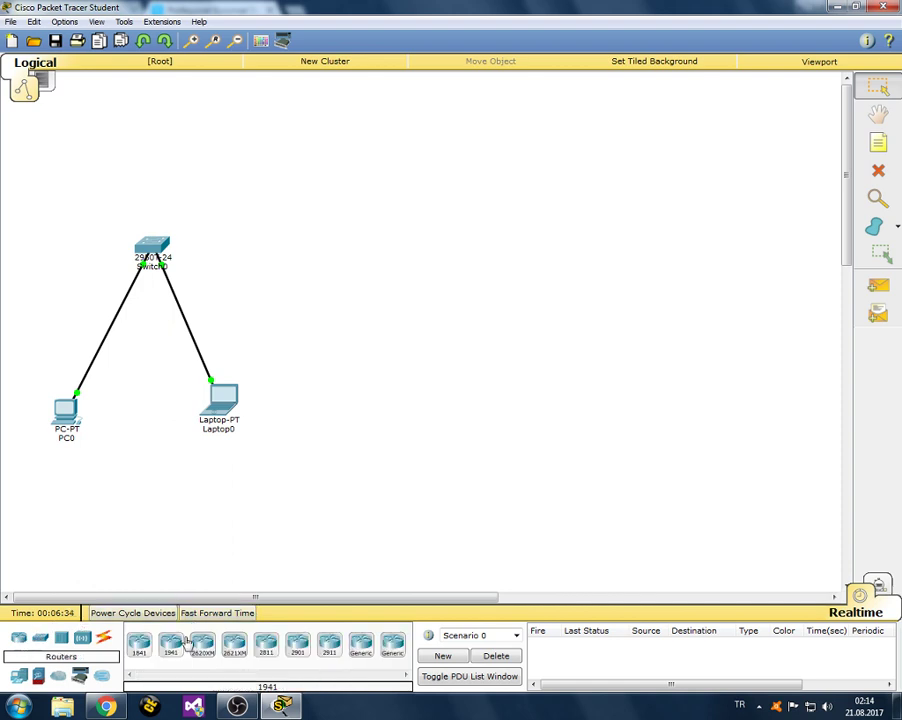
click(136, 643)
click(318, 219)
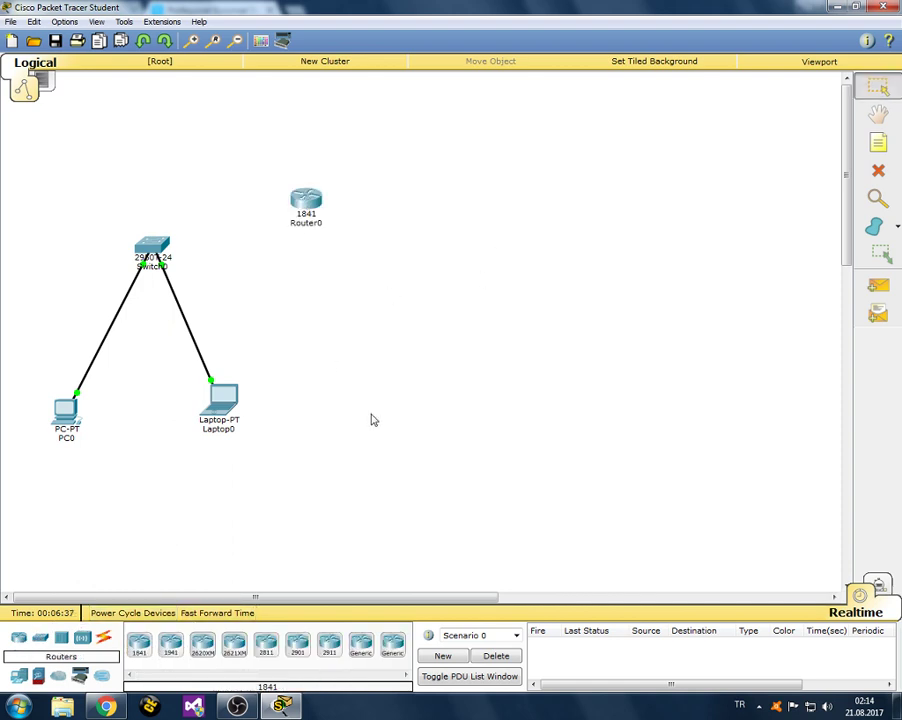
drag(66, 264, 135, 215)
click(40, 638)
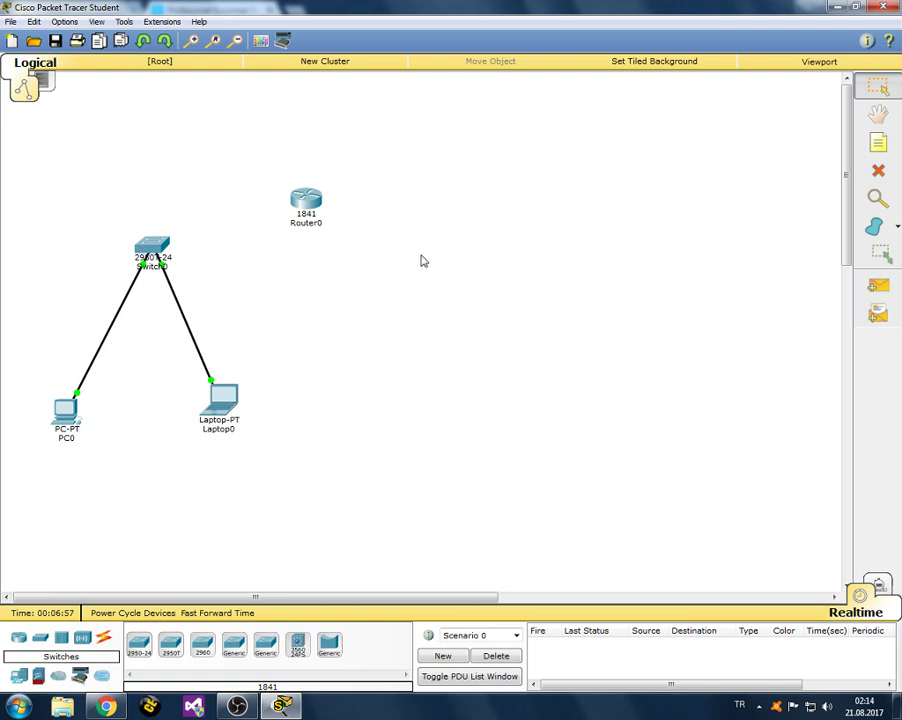
drag(217, 155, 368, 253)
drag(220, 140, 390, 288)
mouse_move(84, 219)
mouse_down()
mouse_move(199, 256)
mouse_move(308, 520)
mouse_move(14, 198)
mouse_move(71, 217)
mouse_up()
Step: Connect Switch0's FastEthernet0/3 port to Router0's FastEthernet0/0 port with a copper straight-through cable
click(103, 637)
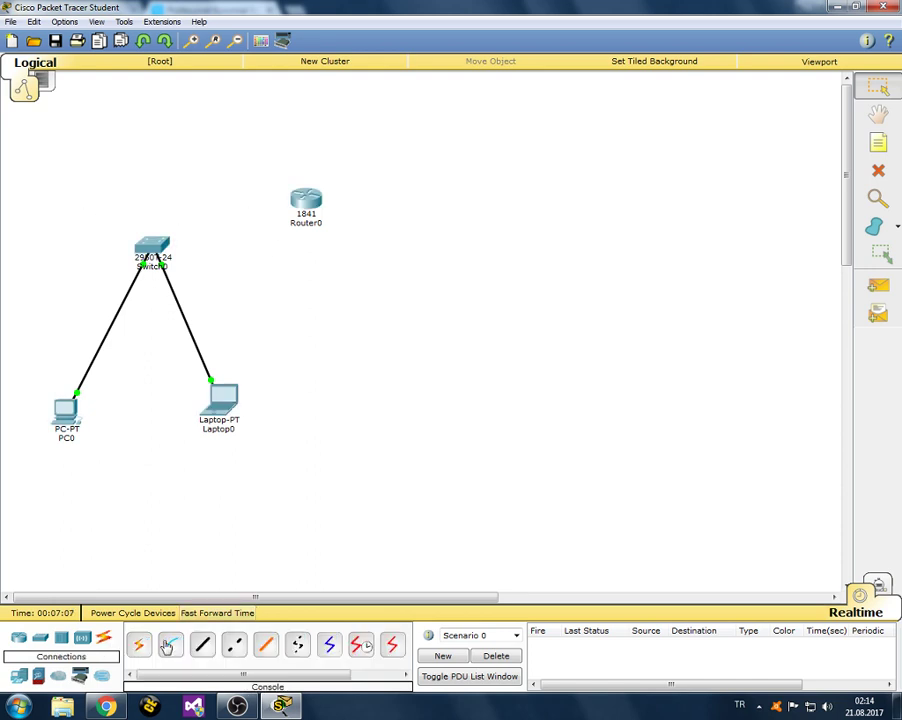
click(202, 644)
click(166, 248)
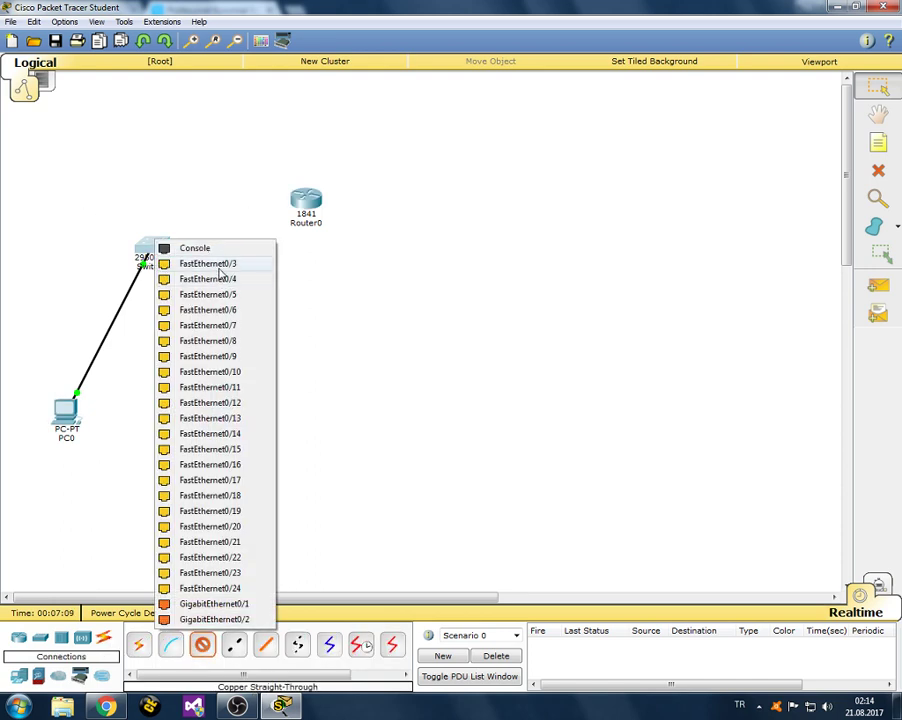
click(168, 263)
click(304, 205)
click(340, 240)
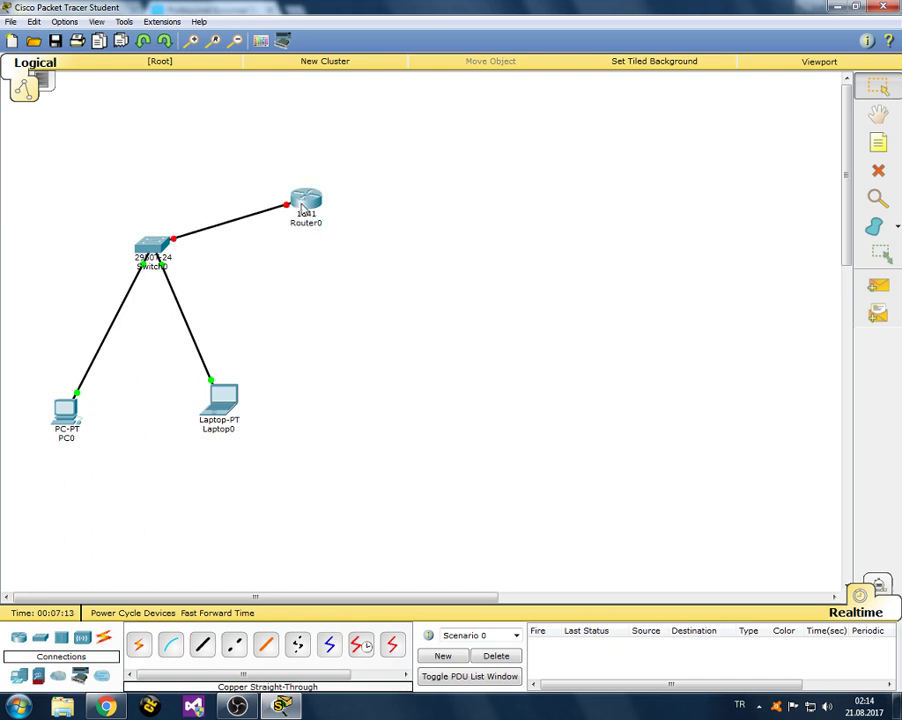
Step: Turn on the FastEthernet0/0 port in Router0's interface configuration
mouse_move(308, 207)
double_click(306, 200)
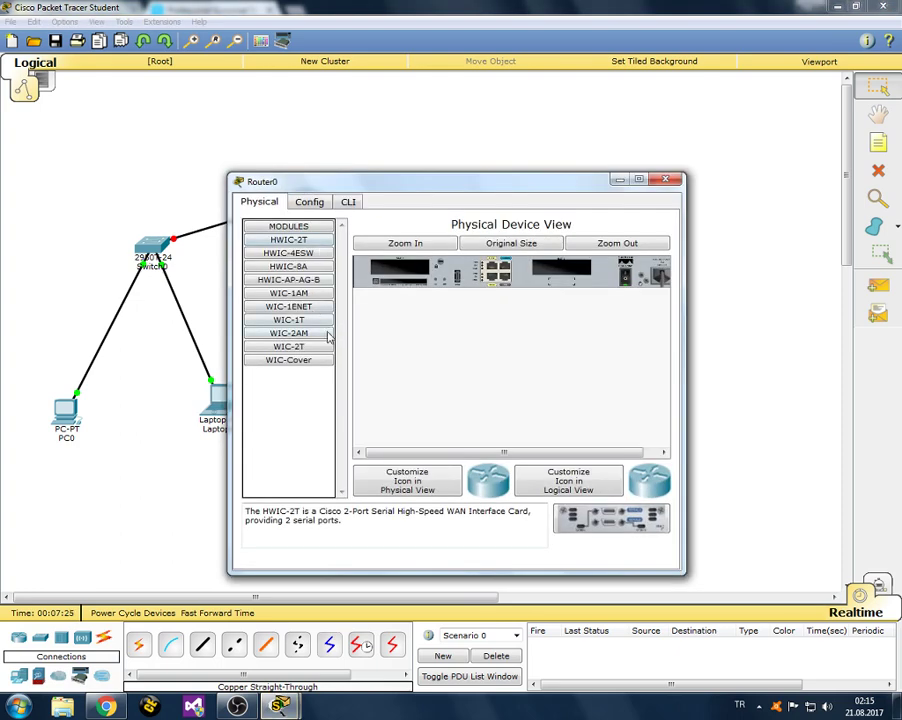
click(309, 201)
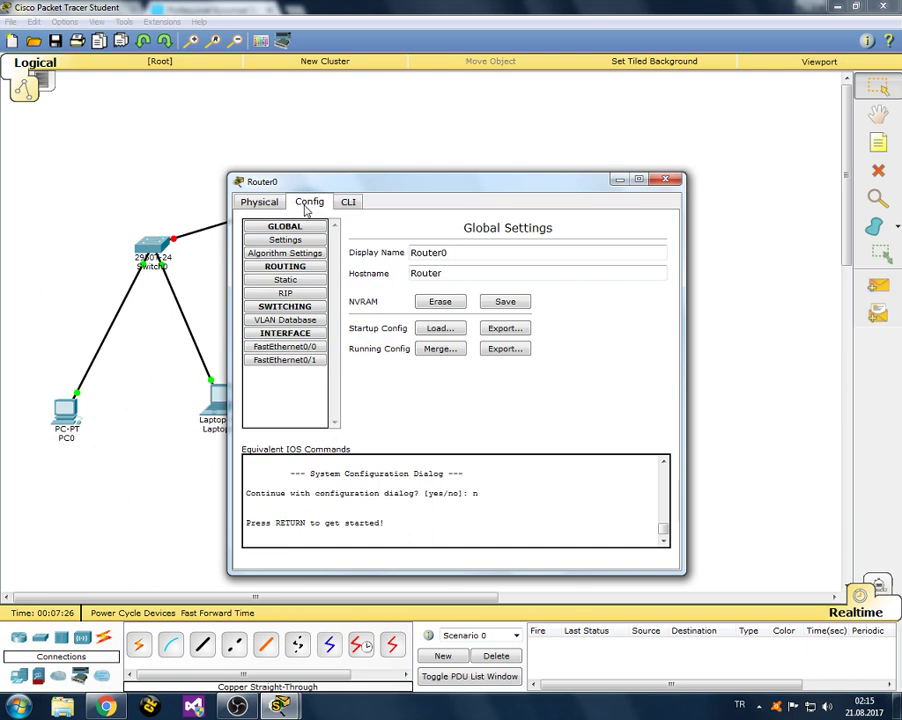
click(311, 349)
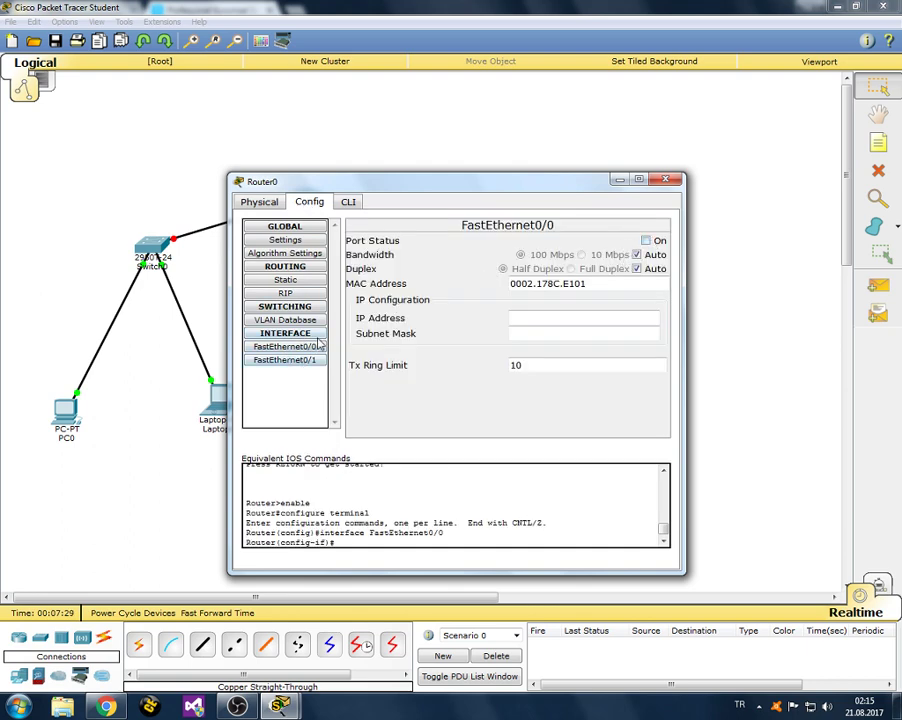
click(645, 240)
click(565, 318)
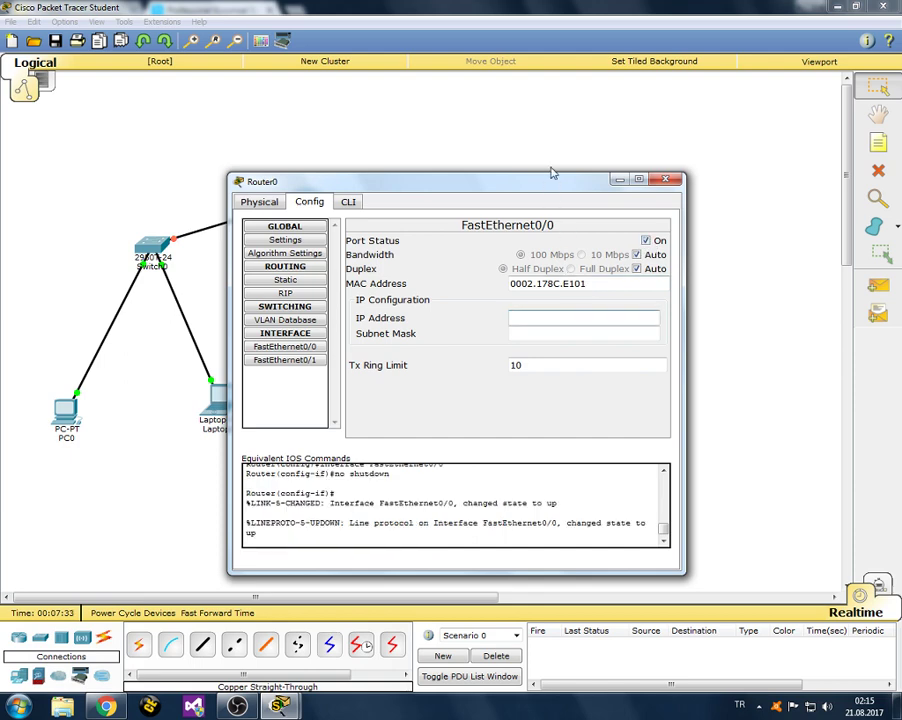
drag(553, 178, 651, 158)
click(762, 162)
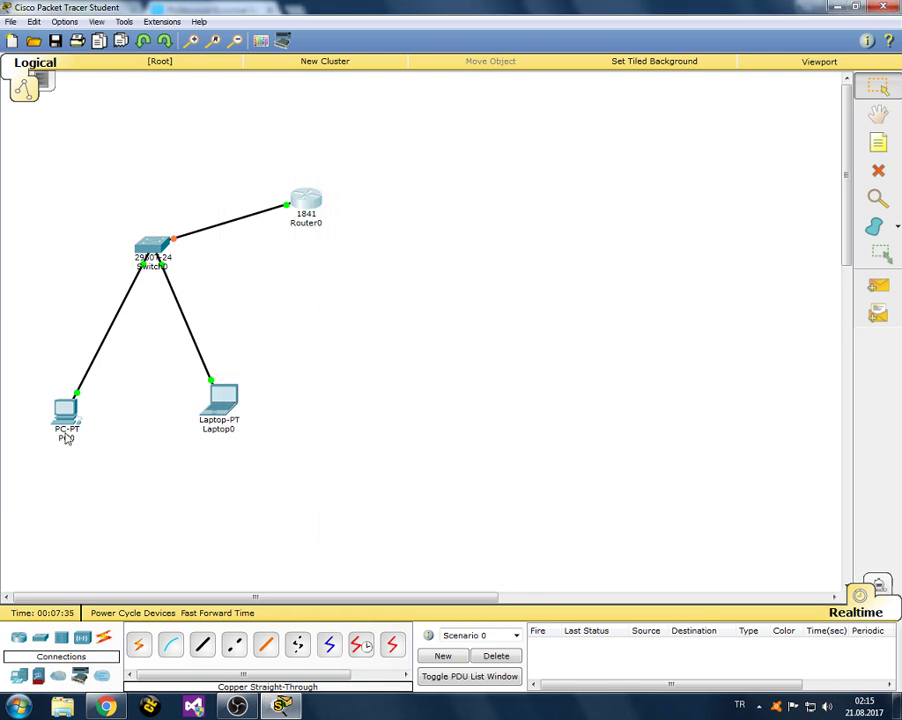
Step: Copy the default gateway address from PC0's IP configuration
click(65, 412)
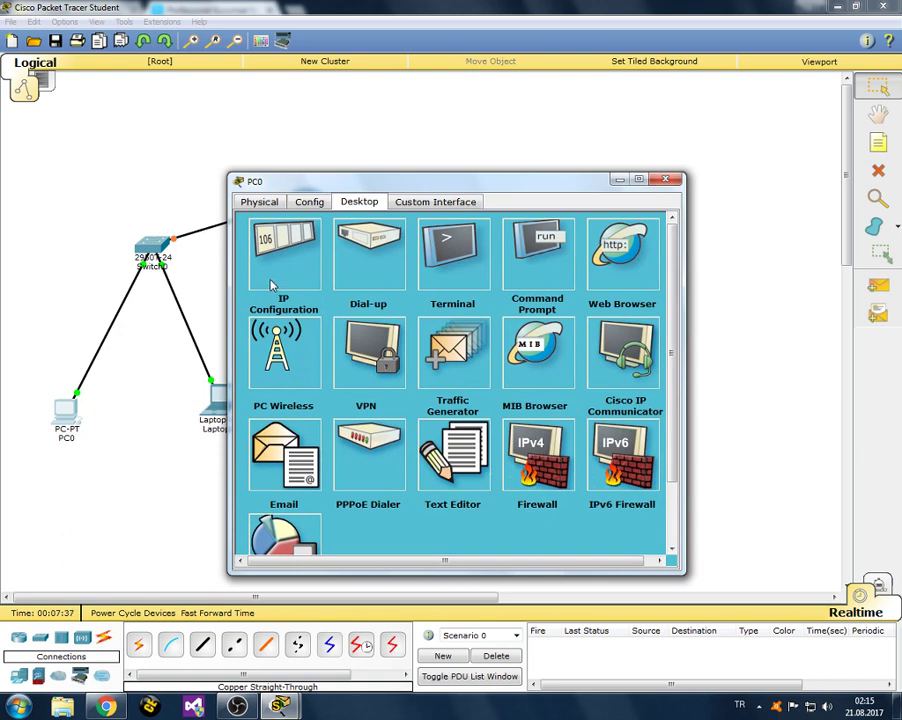
click(271, 286)
drag(424, 320, 361, 322)
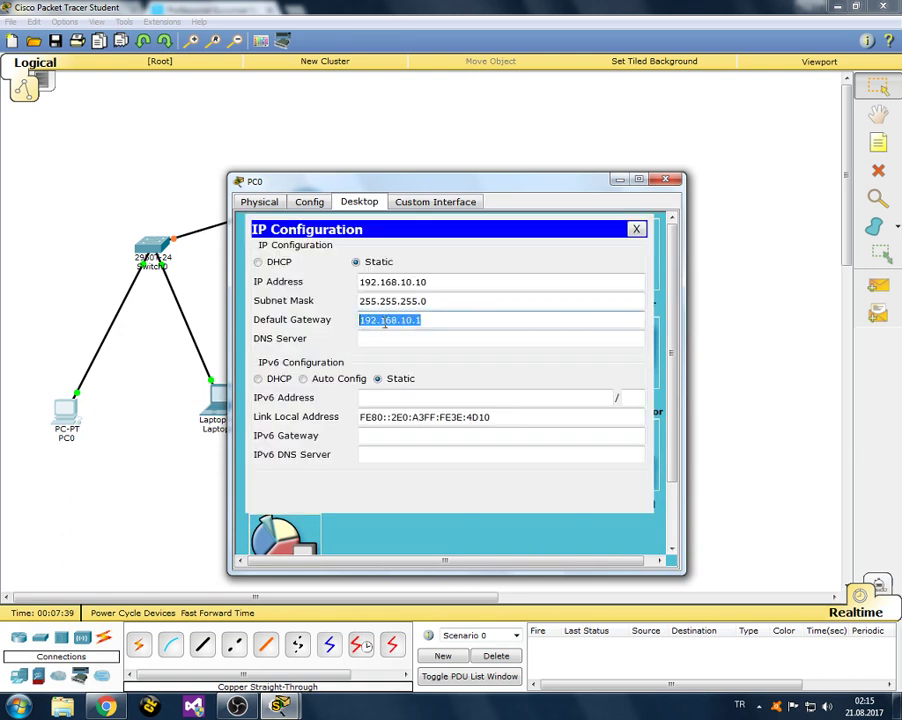
right_click(398, 322)
click(420, 378)
click(431, 321)
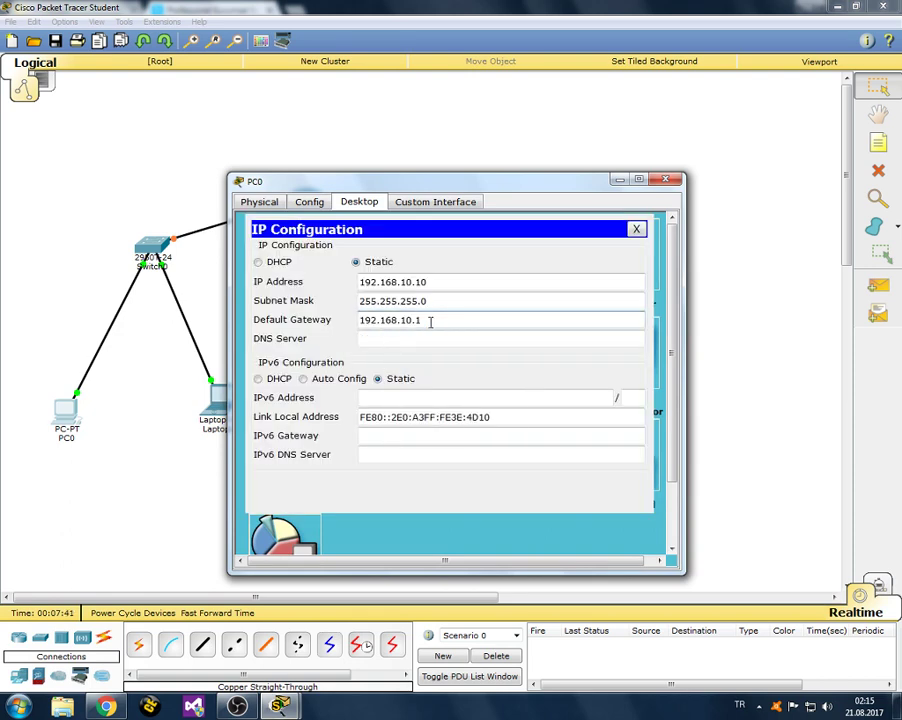
click(659, 180)
Step: Assign IP address 192.168.10.1 with subnet mask 255.255.255.0 to Router0's FastEthernet0/0 interface
click(305, 203)
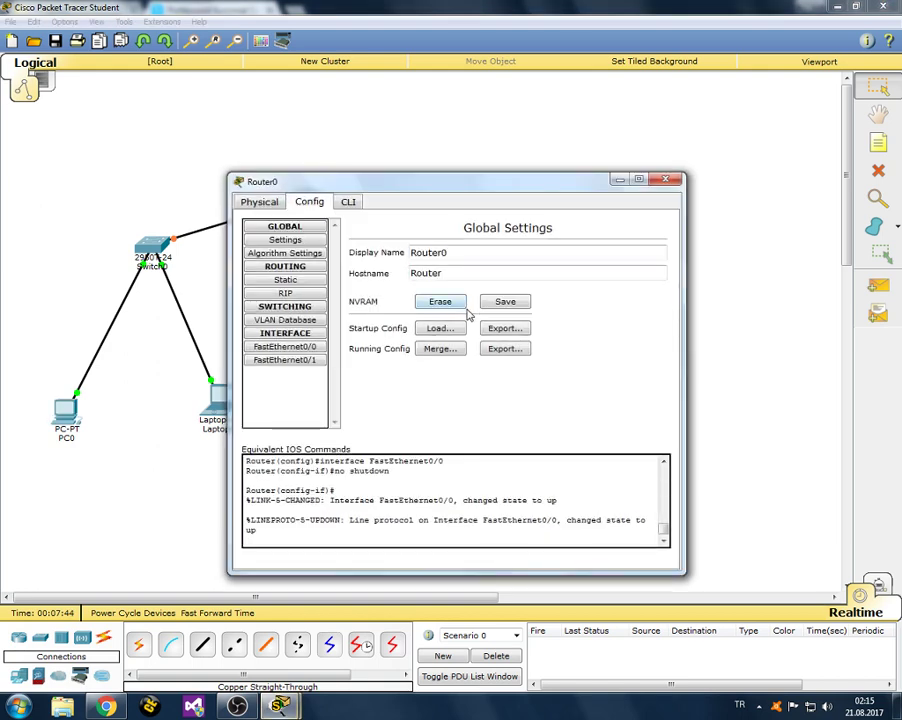
click(309, 346)
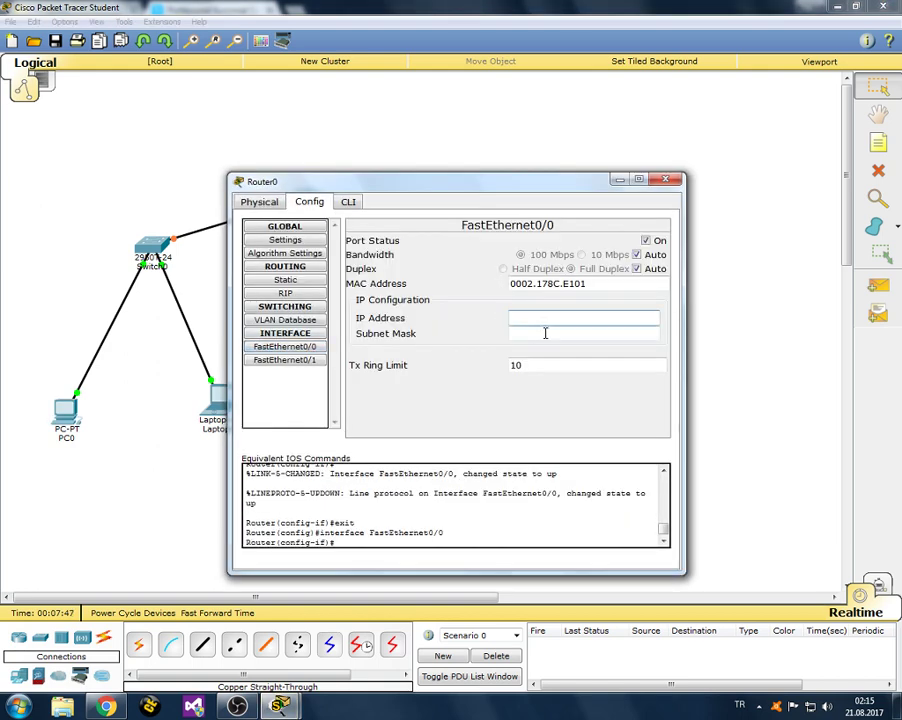
text(192.168.10.1)
key(Tab)
drag(572, 318, 528, 318)
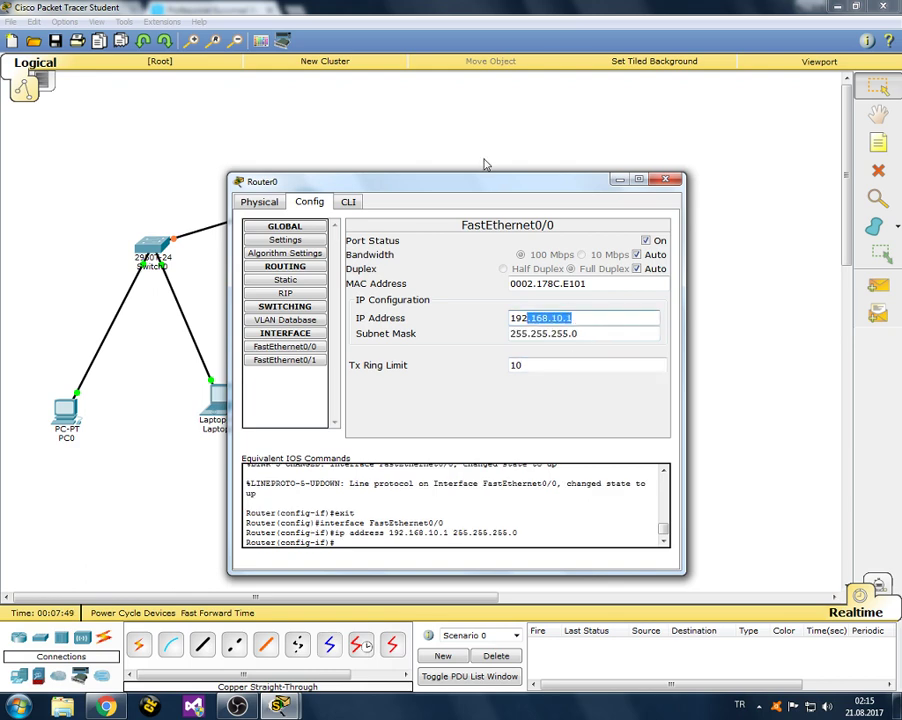
drag(480, 184, 595, 170)
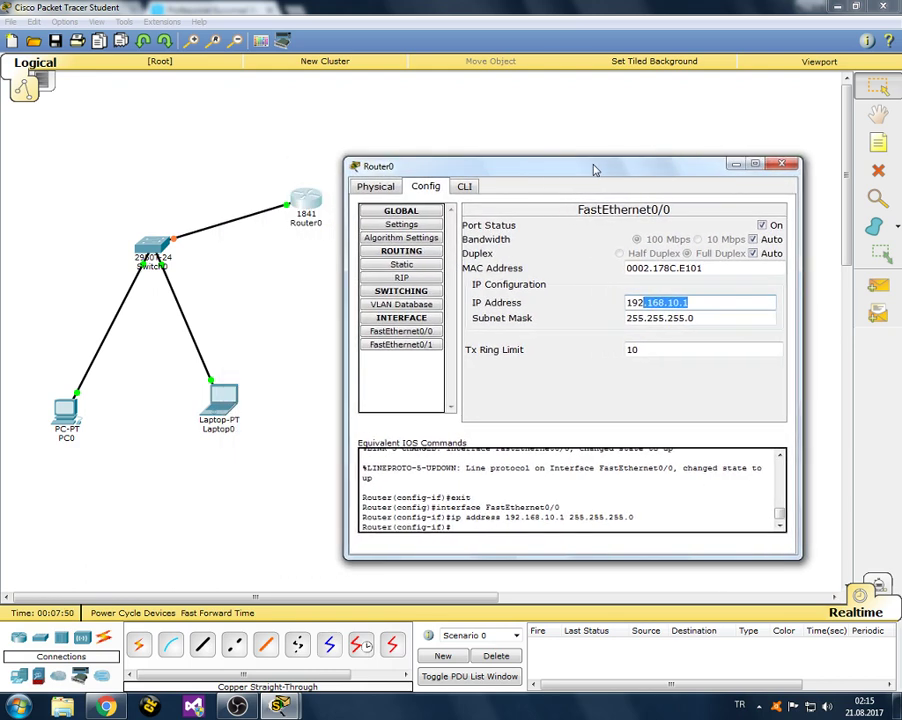
click(782, 163)
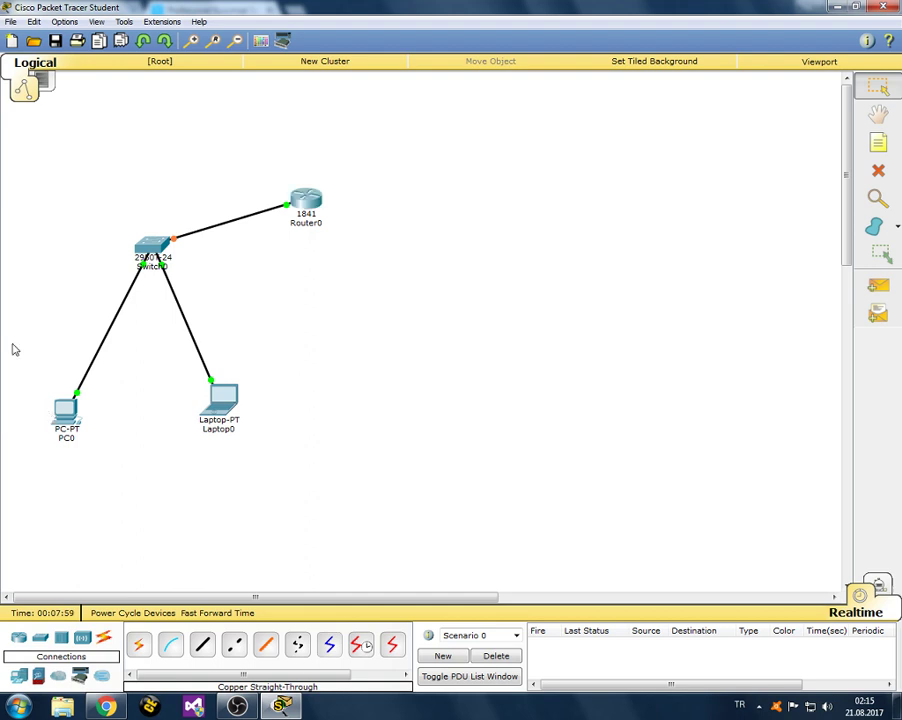
mouse_move(57, 430)
drag(28, 229, 257, 446)
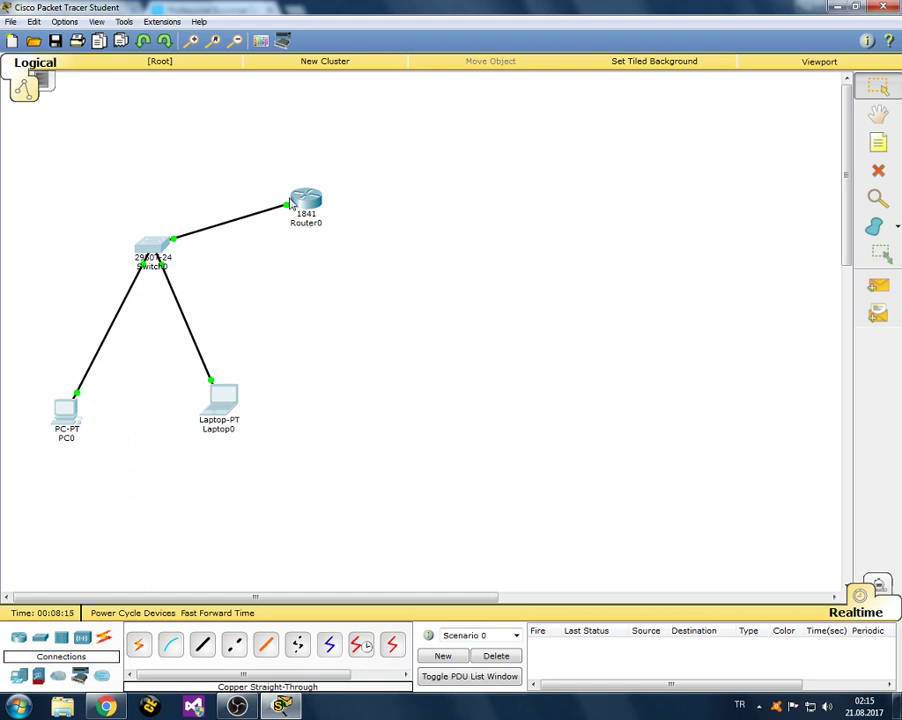
click(288, 296)
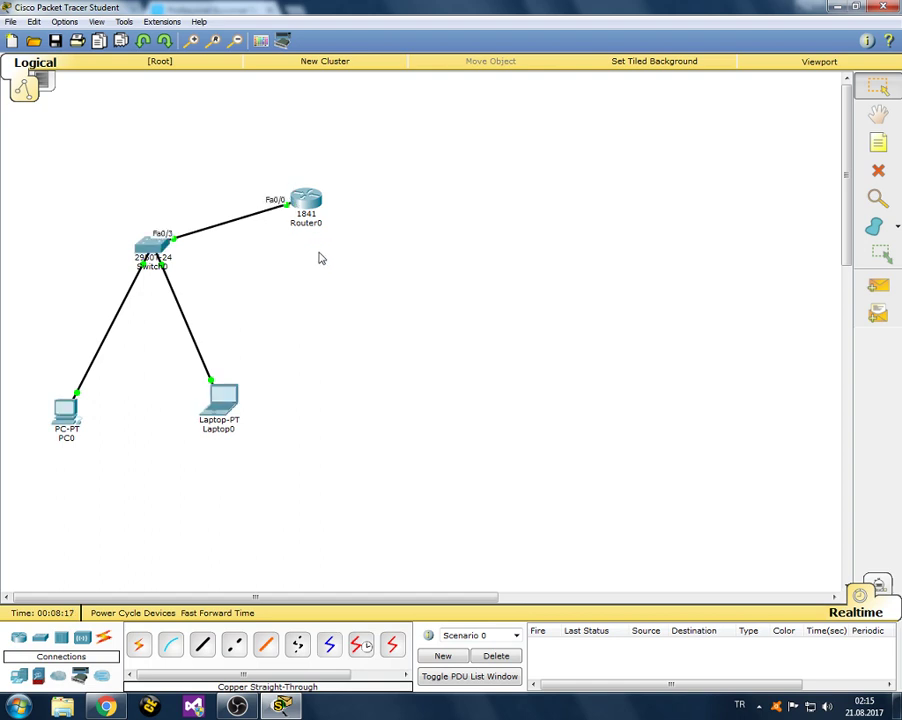
click(305, 200)
click(665, 179)
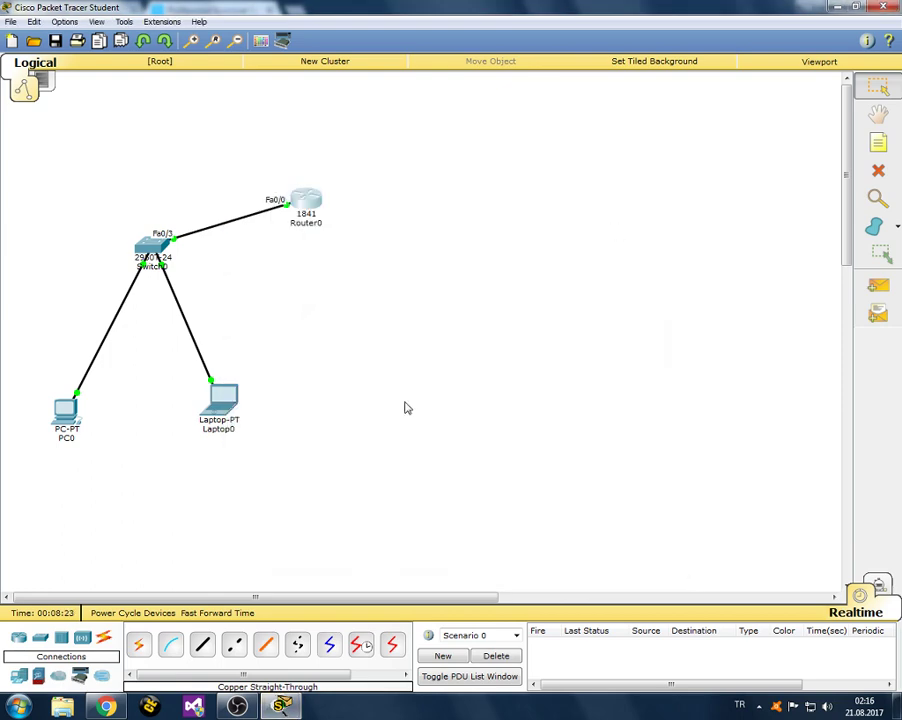
Step: Add a second 2950T-24 switch to the workspace, on the other side of Router0 from Switch0
click(40, 637)
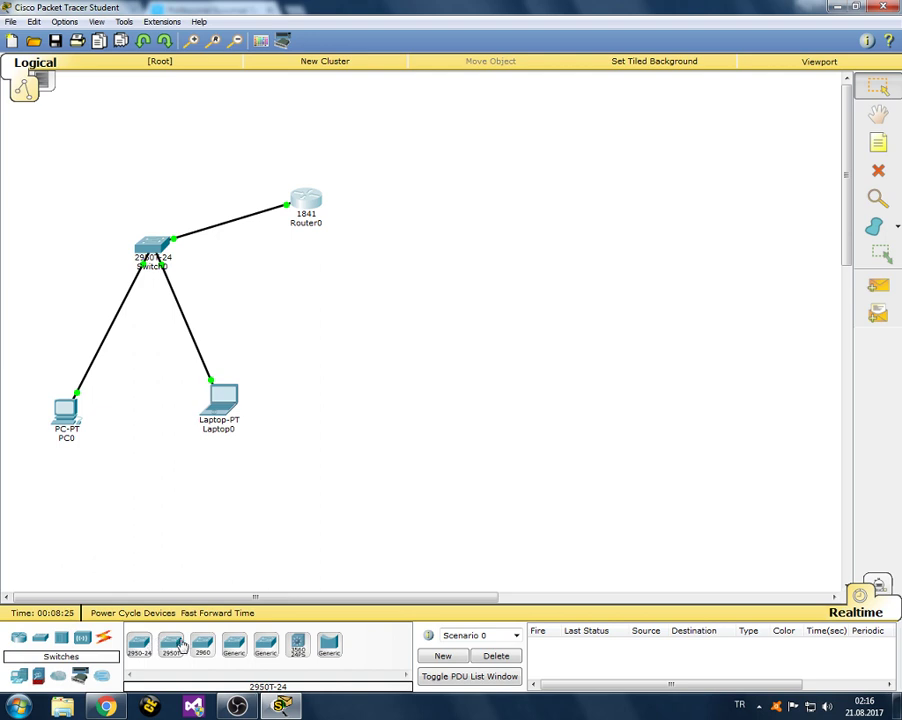
click(171, 645)
click(425, 243)
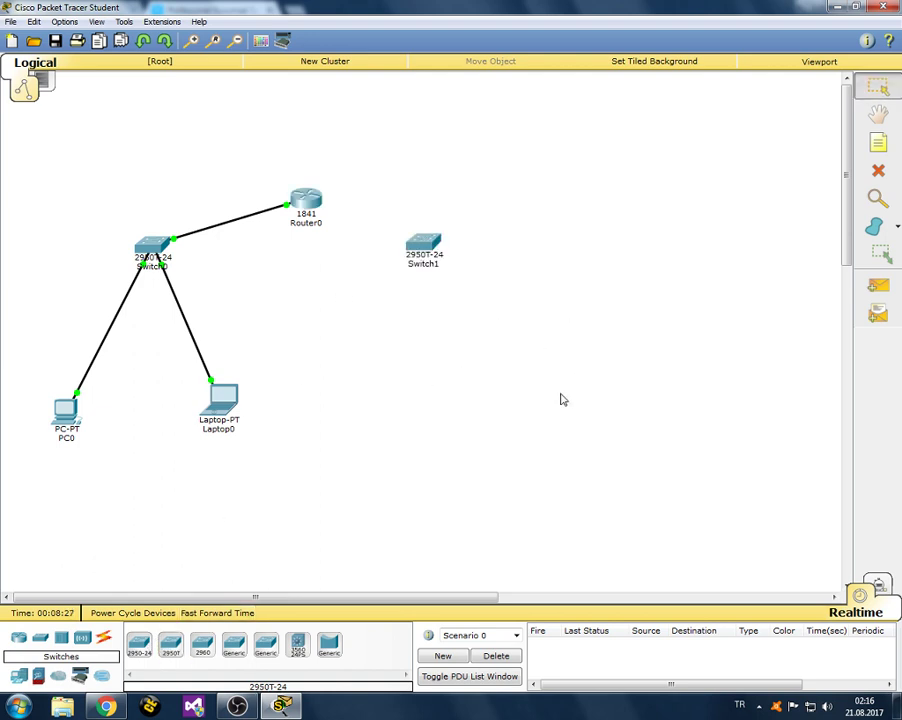
Step: Connect Router0's FastEthernet0/1 port to a FastEthernet port on Switch1 with a copper straight-through cable
click(103, 637)
click(202, 645)
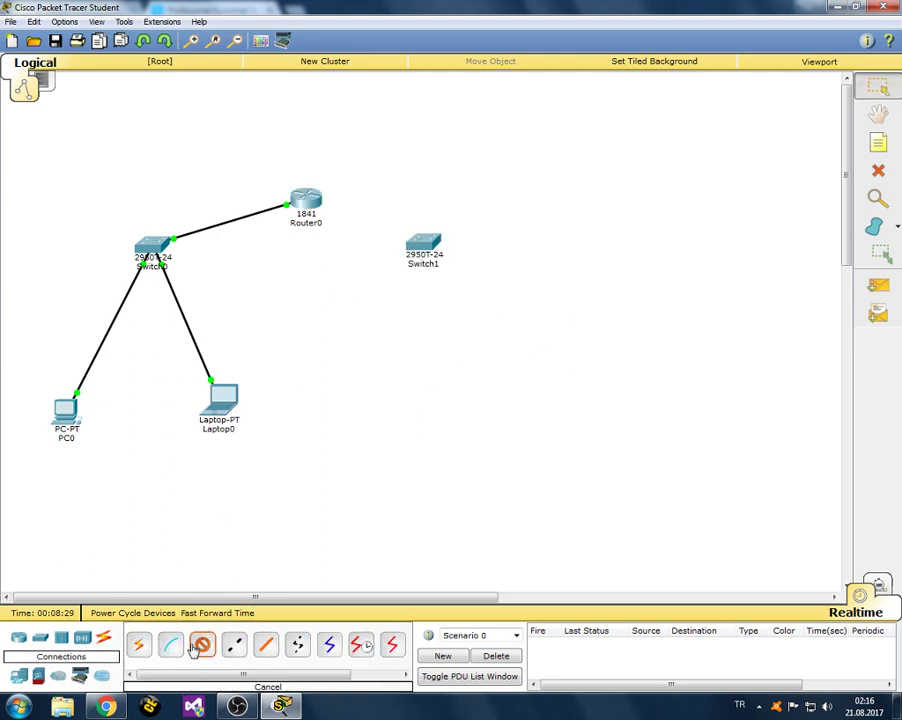
click(304, 197)
click(345, 238)
click(422, 243)
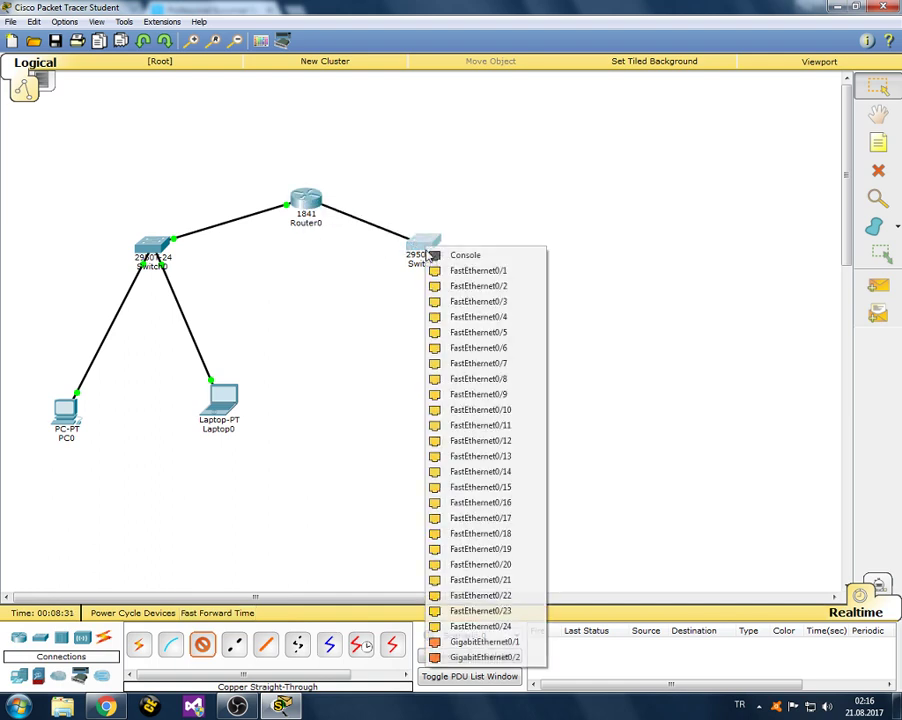
click(454, 282)
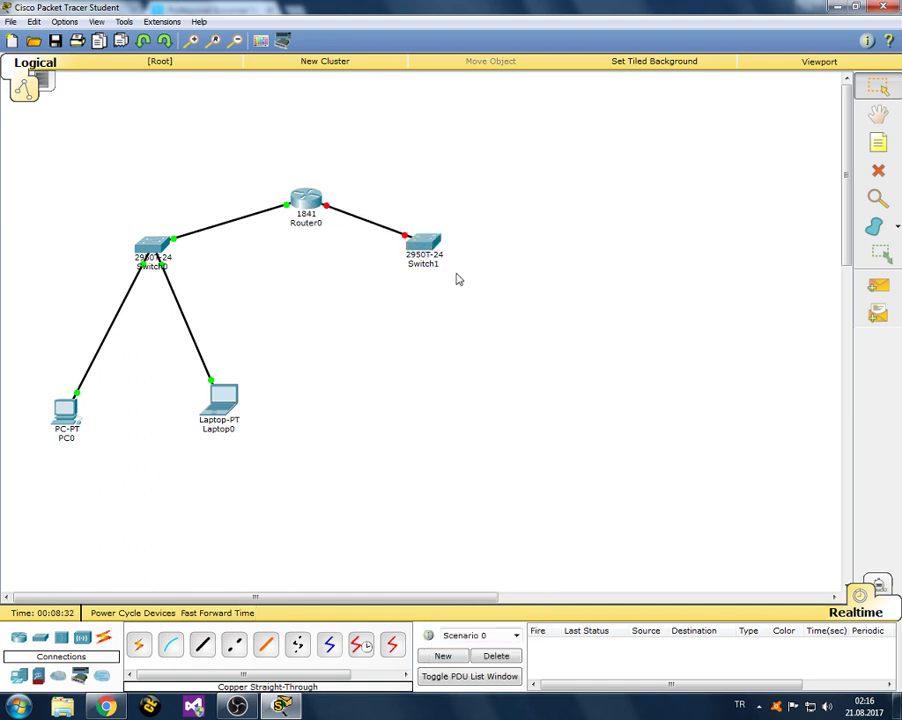
Step: Add a Laptop-PT end device to the workspace below Switch1
click(18, 637)
click(169, 645)
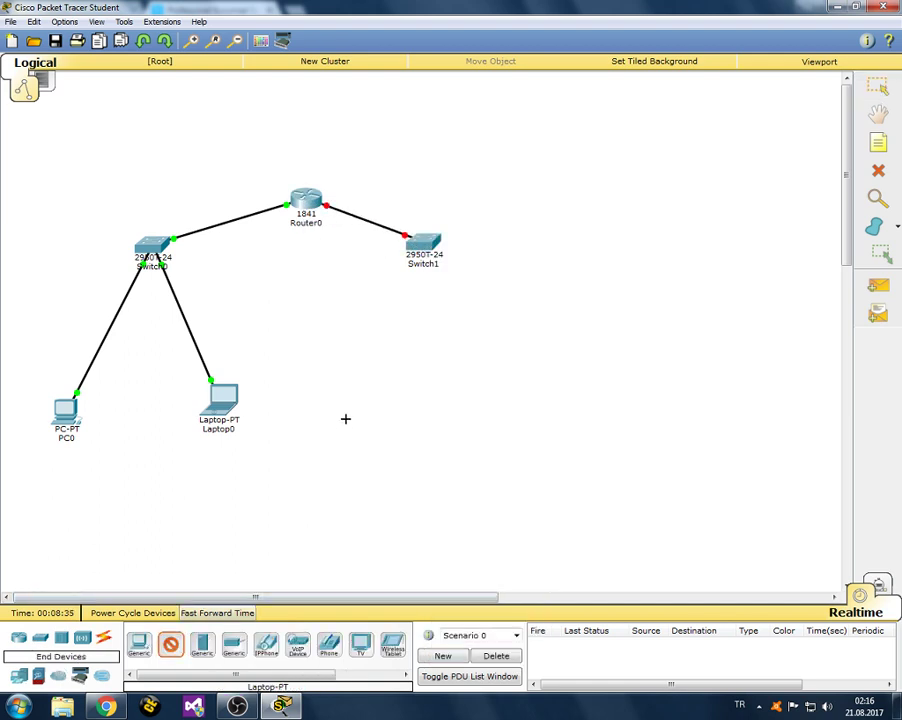
click(368, 380)
Step: Connect Laptop1's FastEthernet0 port to a free port on Switch1 with a copper straight-through cable
click(103, 638)
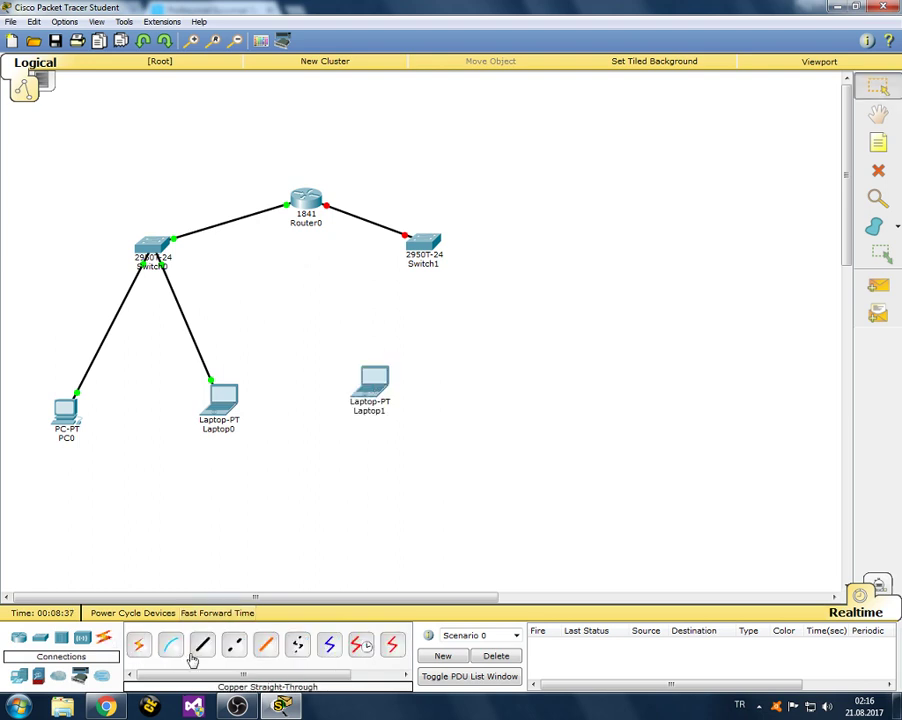
click(201, 645)
click(368, 383)
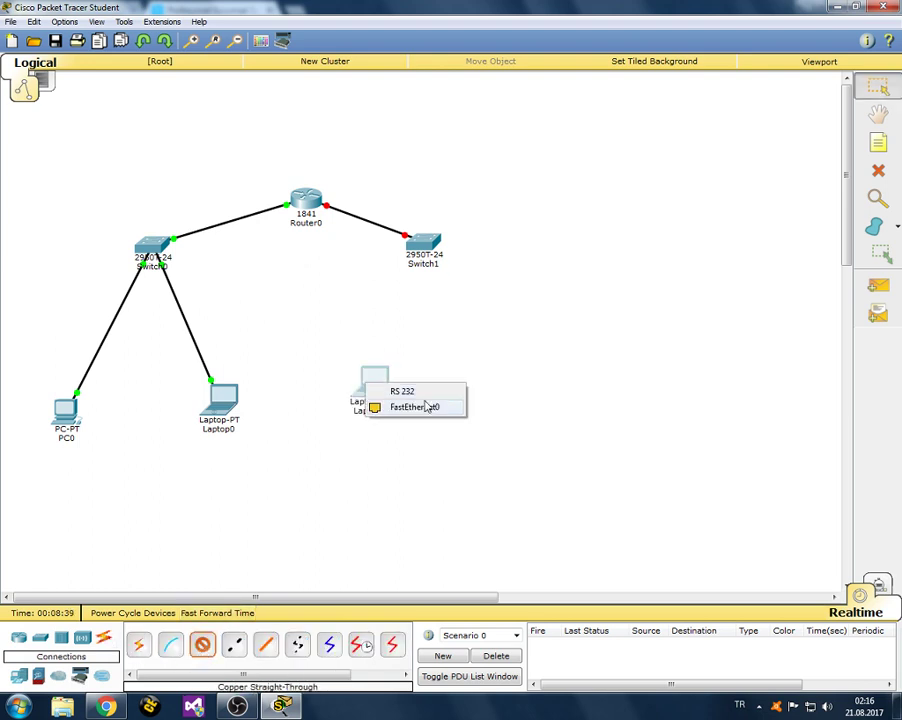
click(420, 407)
click(427, 243)
click(483, 260)
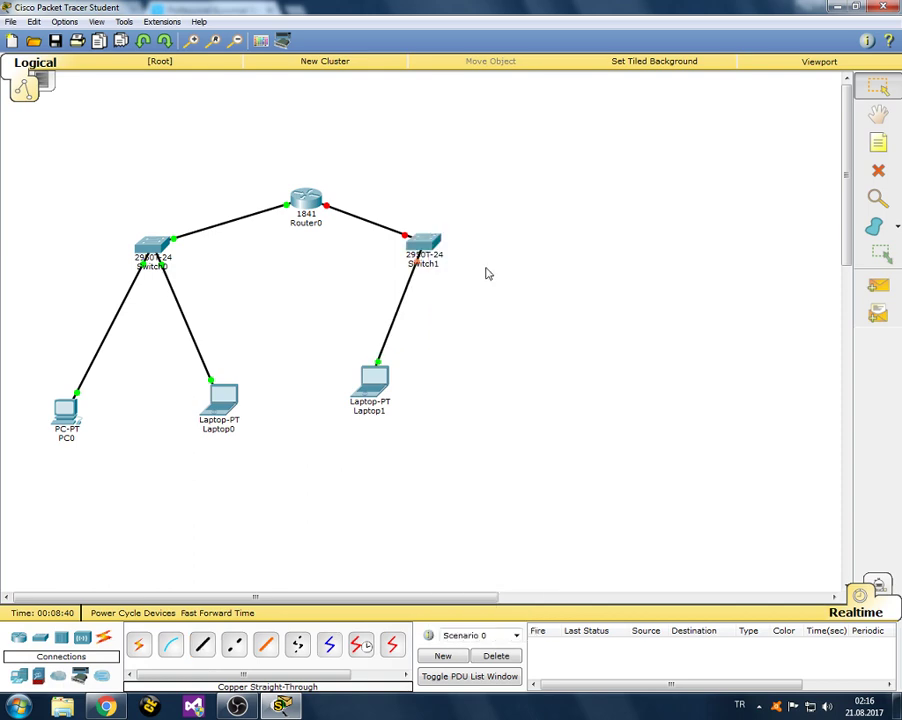
Step: View the IP configuration settings of Laptop1
click(372, 378)
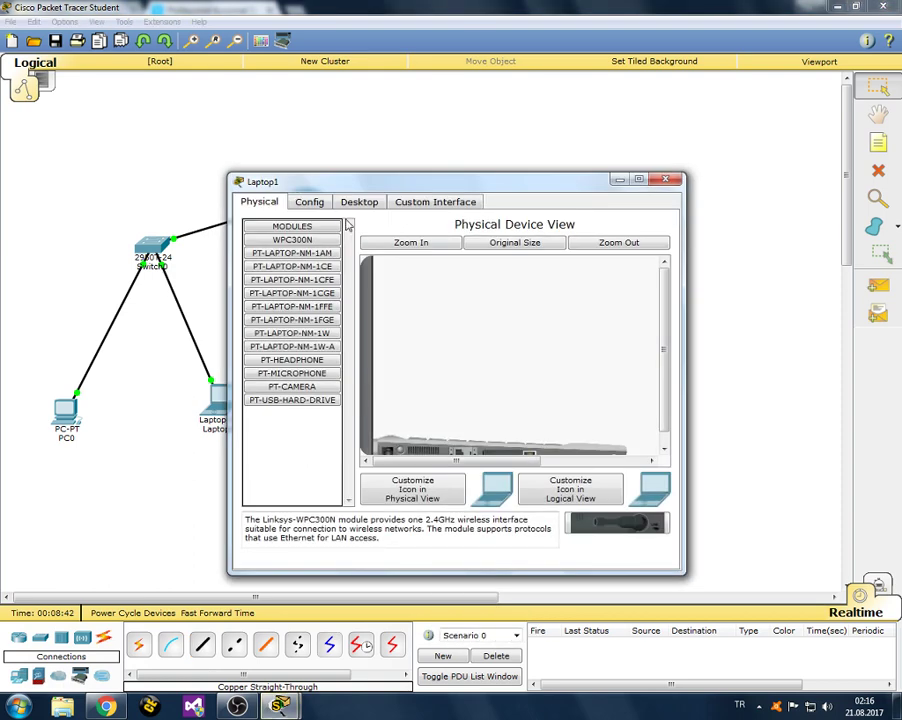
click(310, 201)
click(341, 204)
click(306, 295)
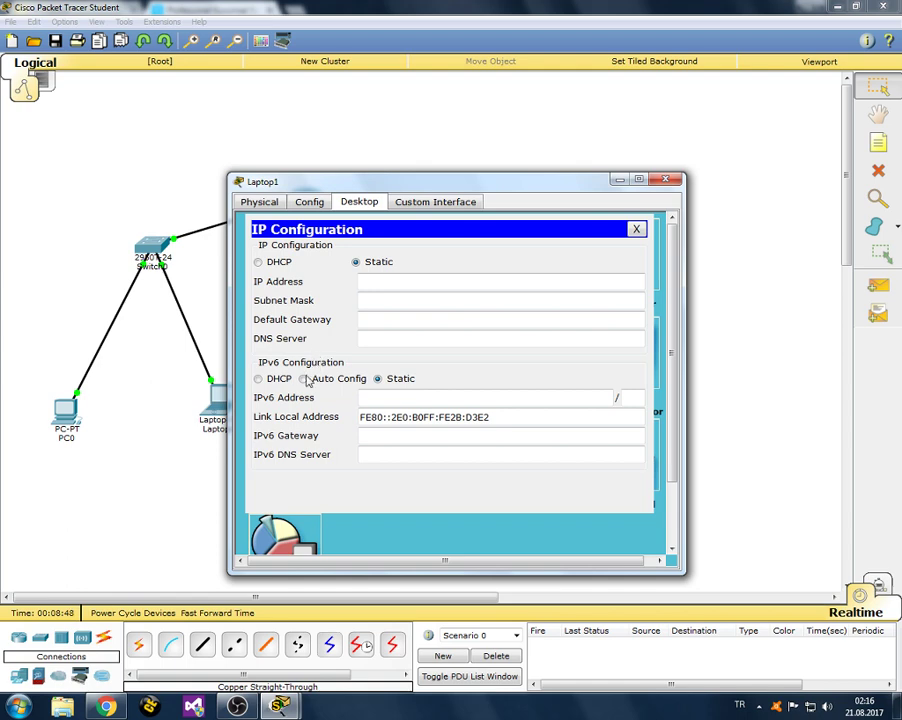
click(665, 179)
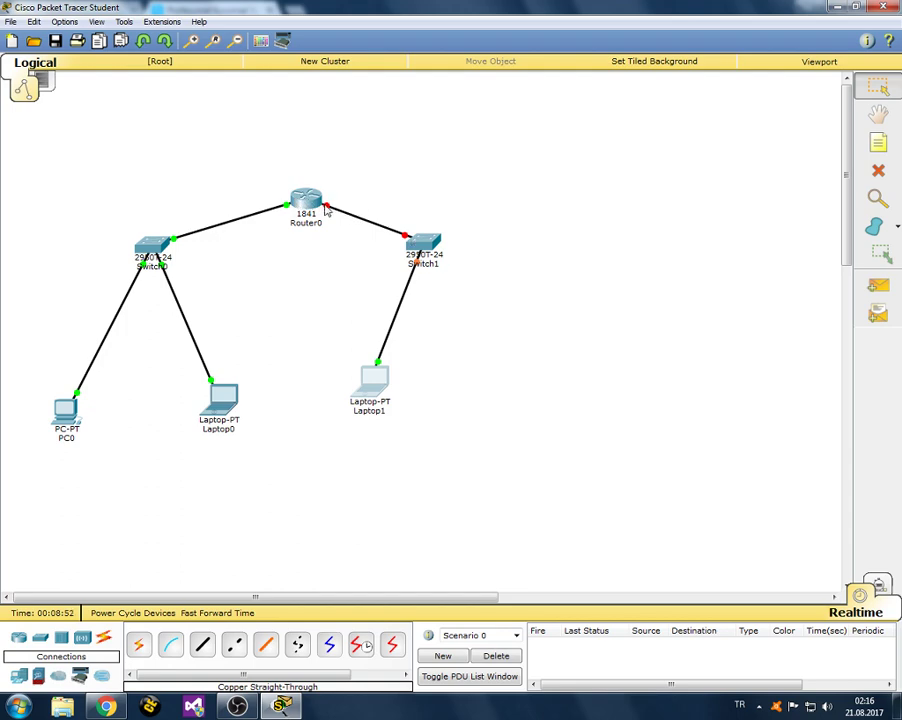
Step: Plug the Switch1 cable back into Router0's FastEthernet0/1 port and turn that router interface on
click(306, 203)
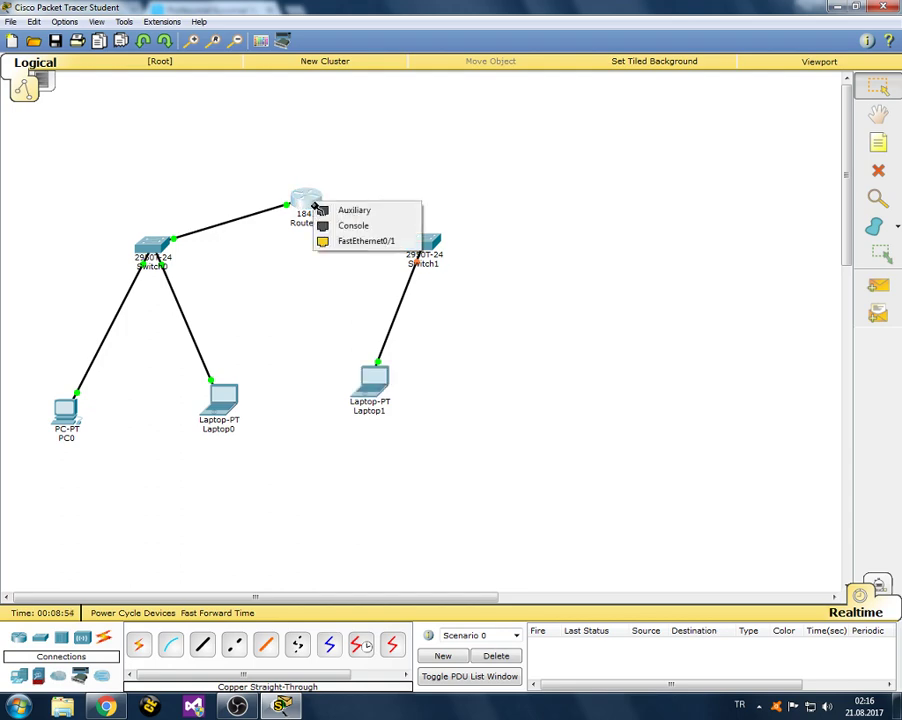
click(348, 242)
click(306, 203)
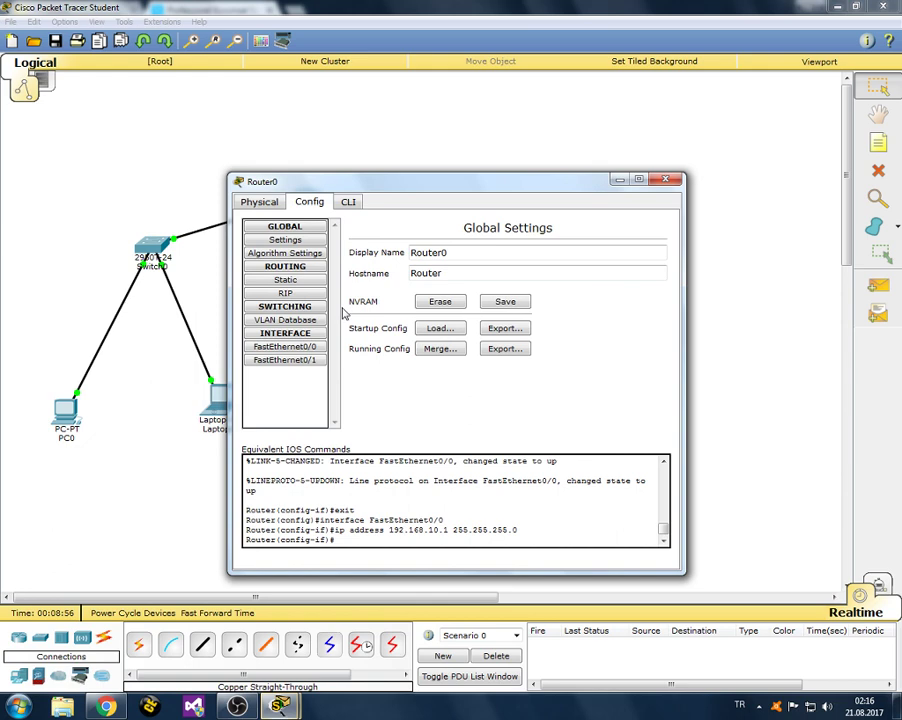
click(304, 362)
click(645, 240)
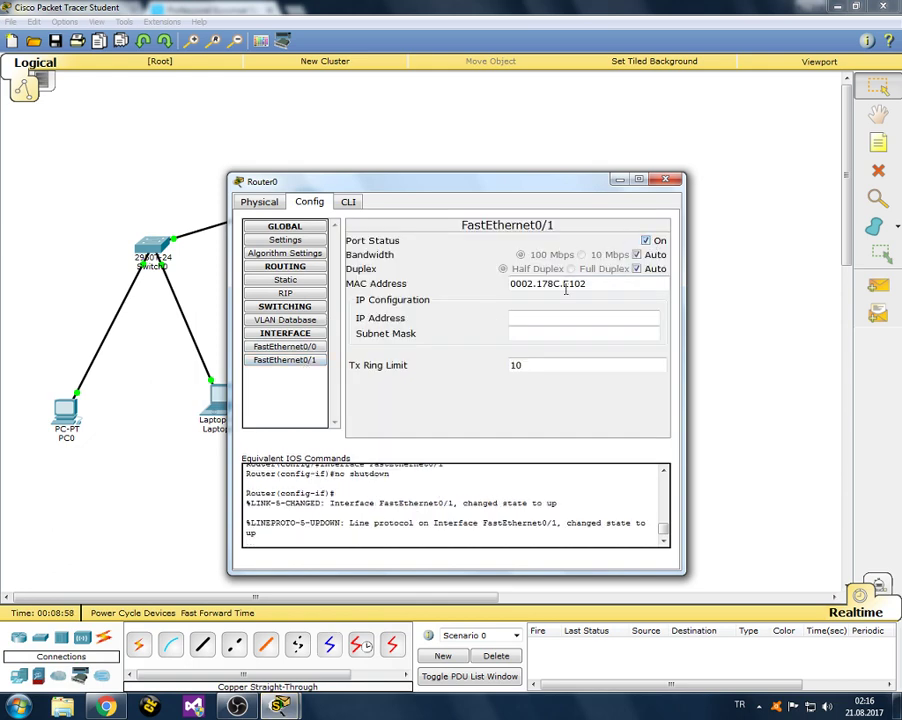
Step: Assign IP address 192.168.20.1 with subnet mask 255.255.255.0 to Router0's FastEthernet0/1 interface
click(547, 320)
text(192.168.10.1)
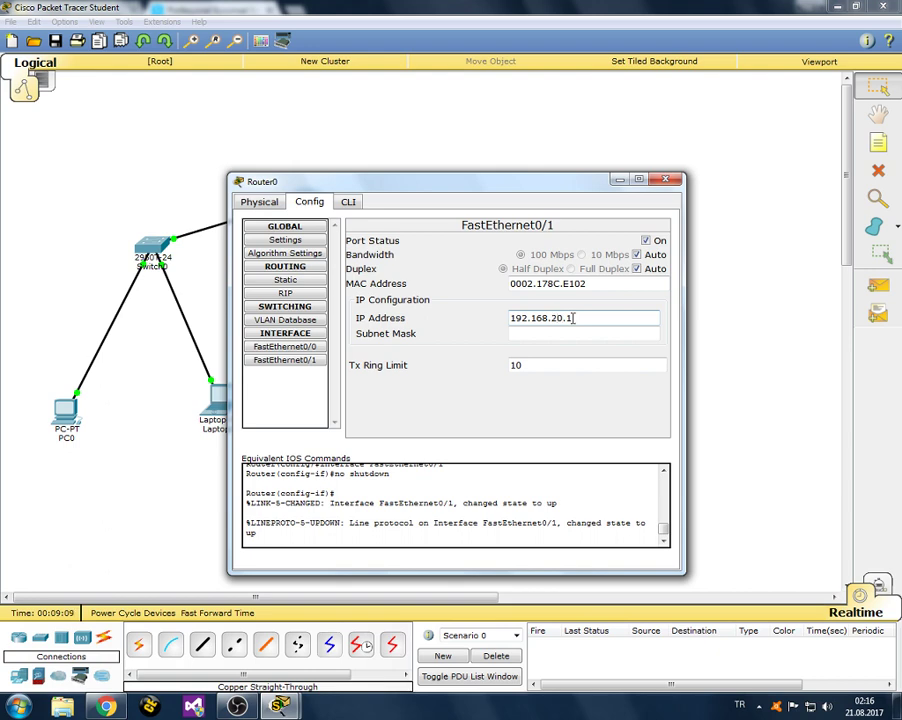
drag(573, 318, 510, 318)
click(546, 365)
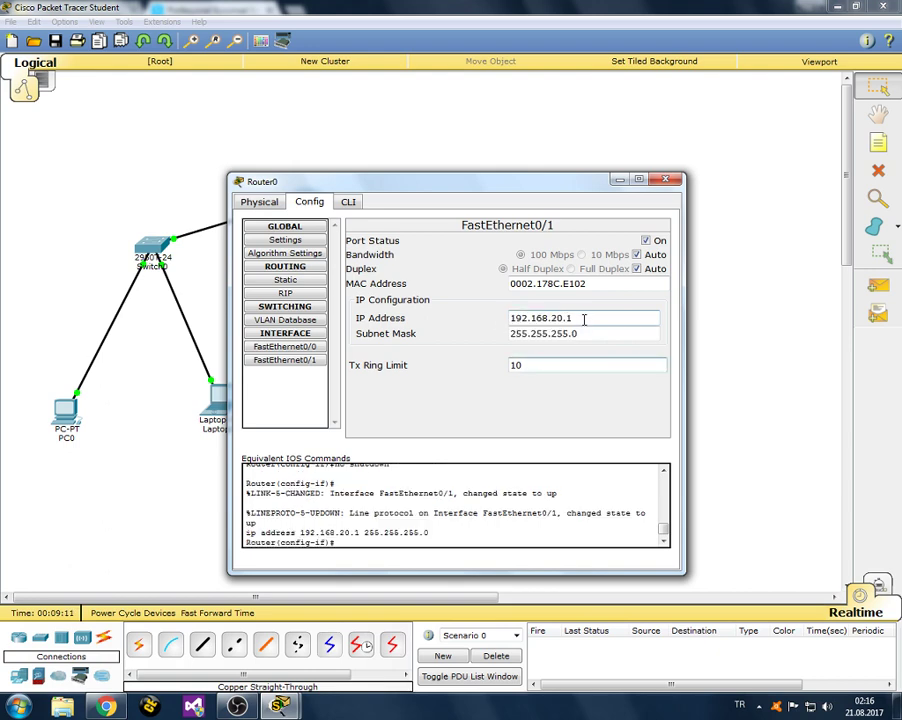
click(665, 180)
Step: Give Laptop1 the static IP address 192.168.20.10, subnet mask 255.255.255.0 and default gateway 192.168.20.1
click(370, 378)
click(284, 255)
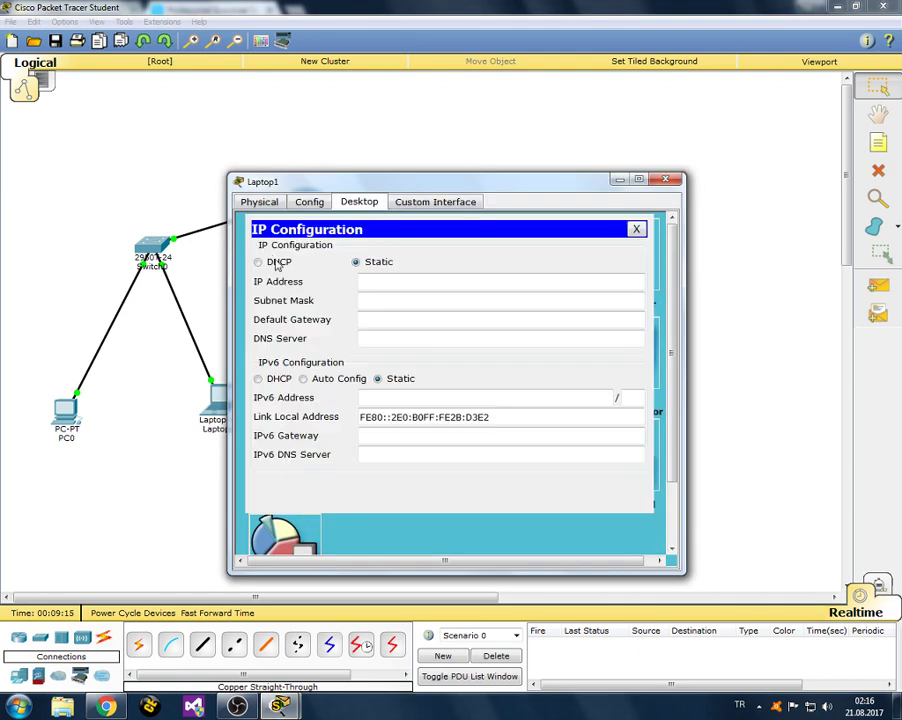
click(452, 301)
click(449, 320)
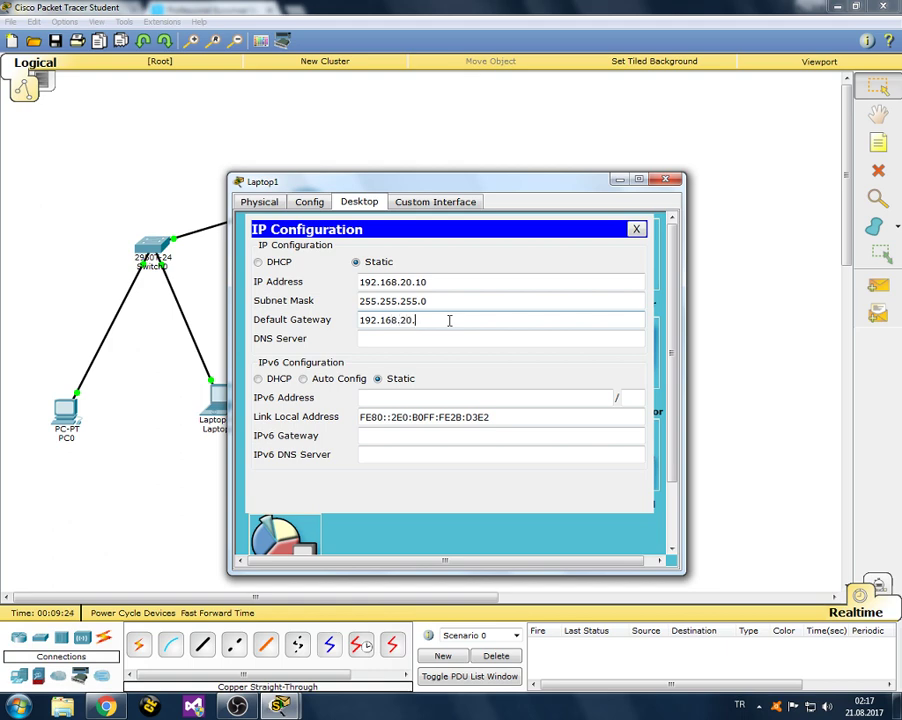
drag(449, 320, 370, 318)
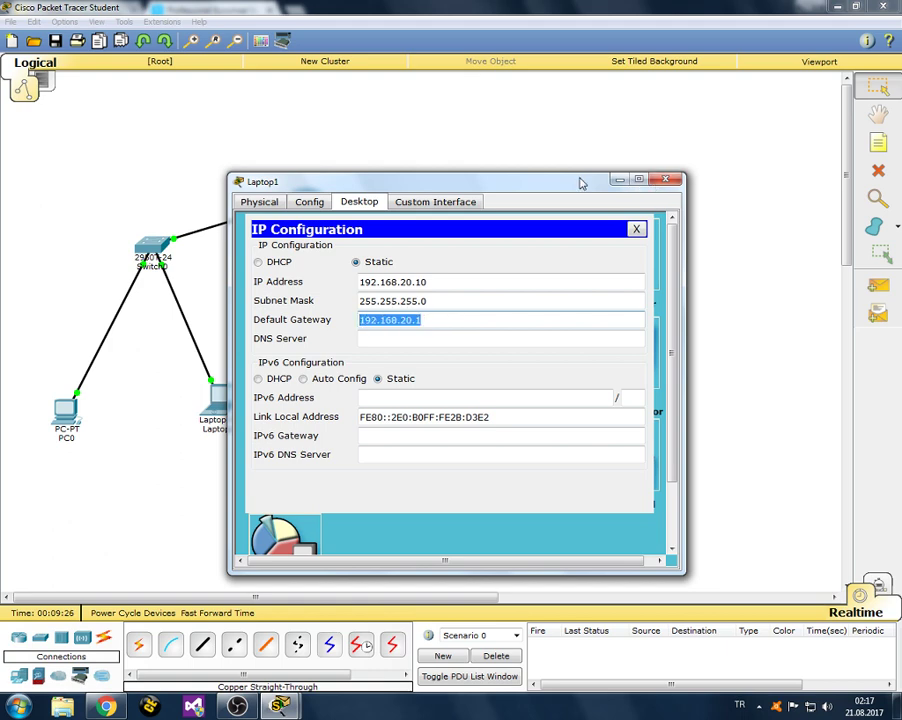
drag(582, 183, 697, 179)
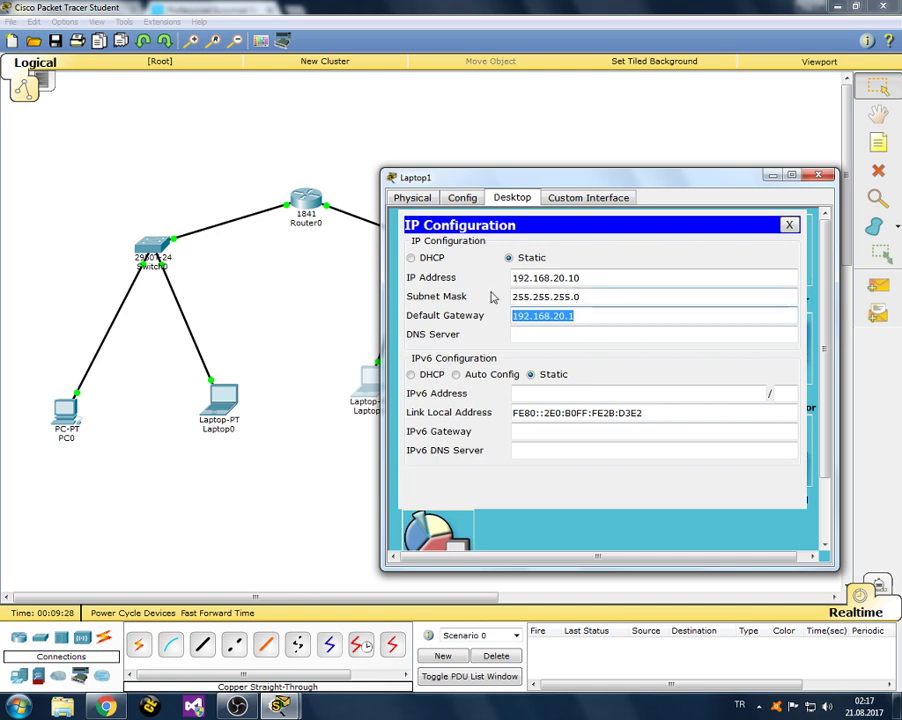
click(818, 177)
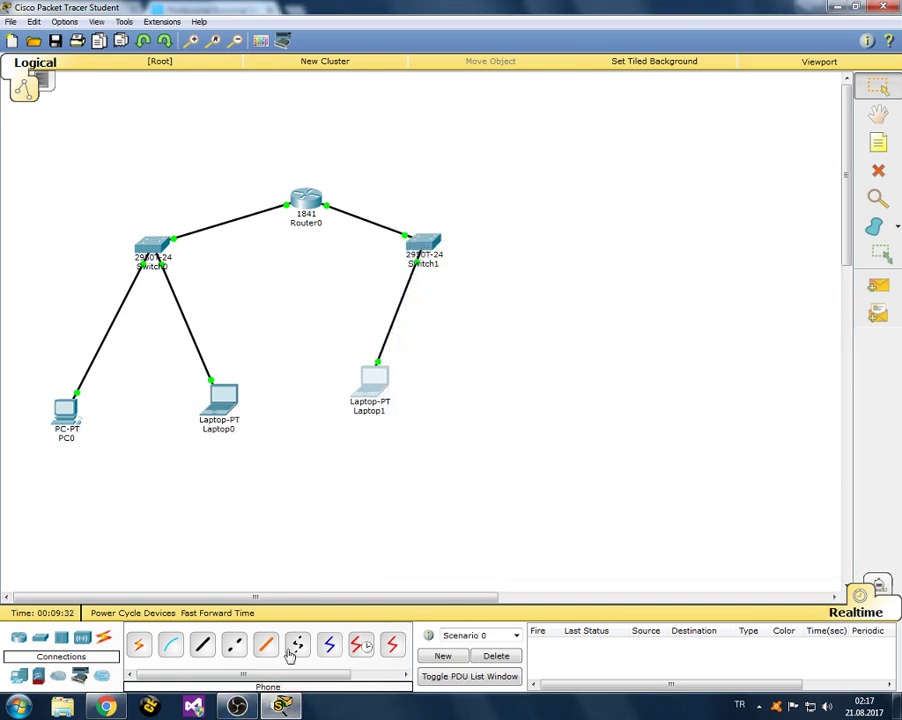
Step: Display Laptop1's ARP table by running arp -a in its command prompt
click(202, 645)
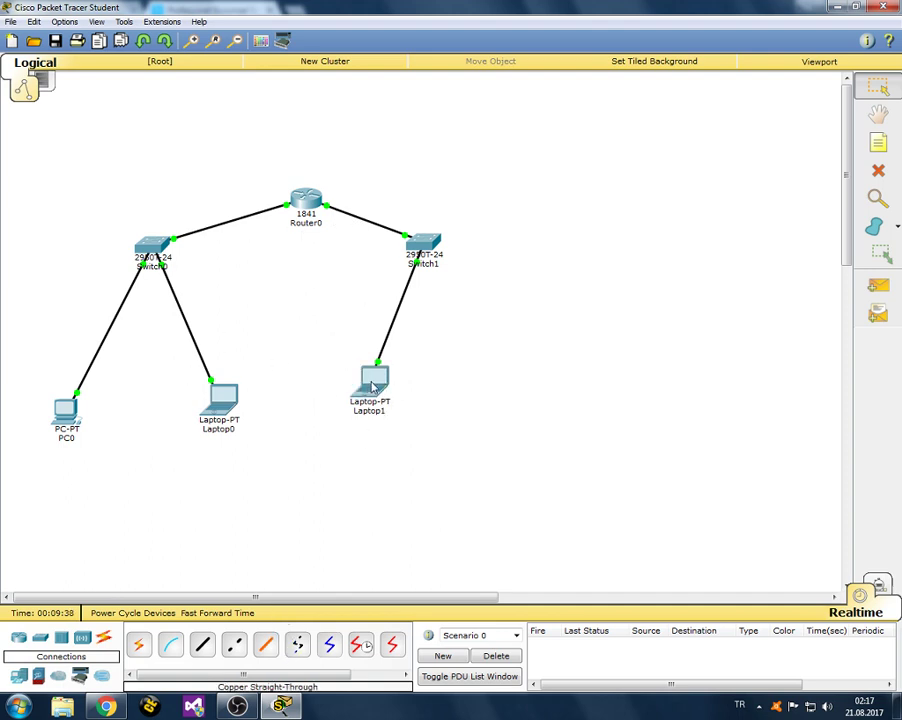
click(373, 377)
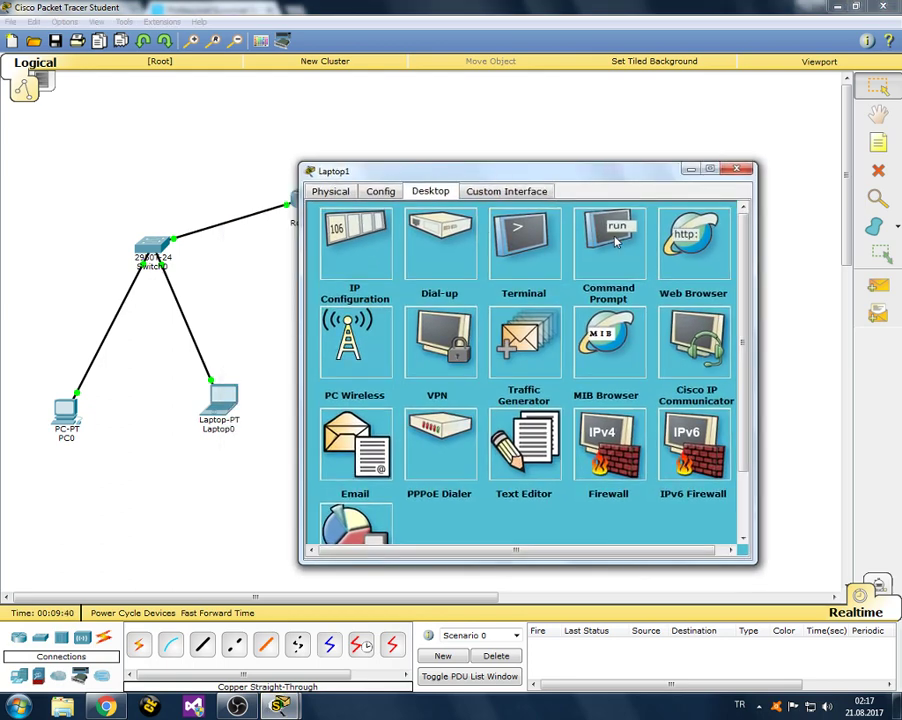
click(612, 238)
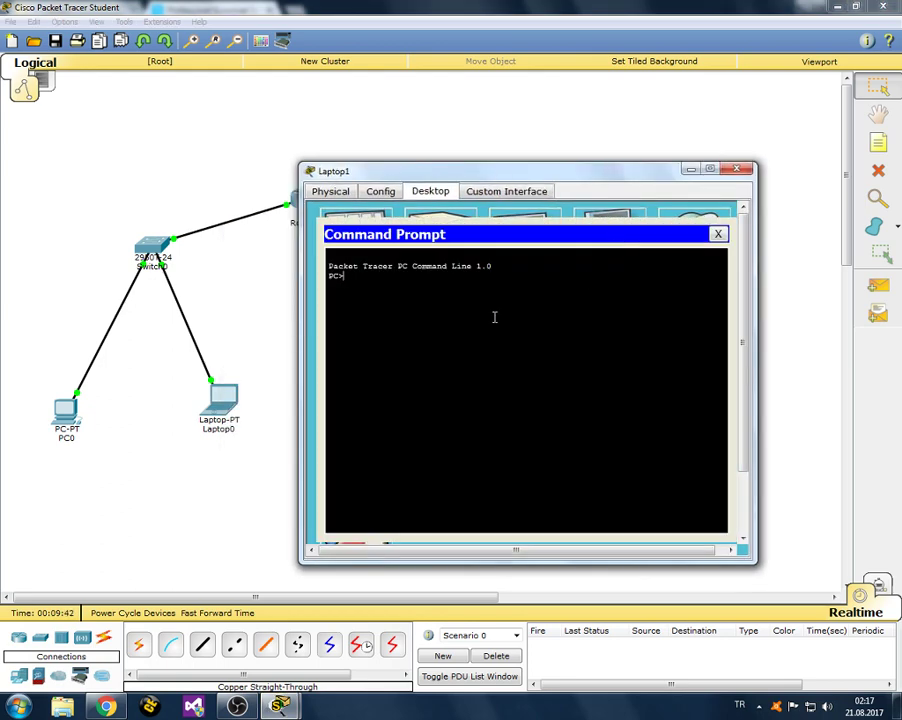
text(arp -a)
key(Return)
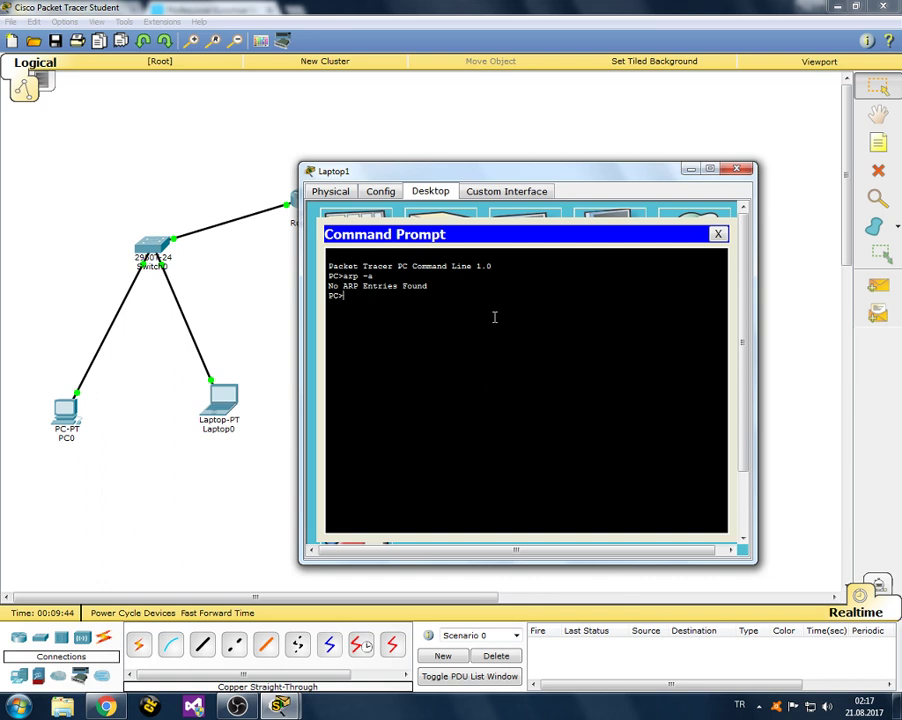
Step: Try to clear Laptop1's command prompt screen with the commands clear and cls
text(clear)
key(Return)
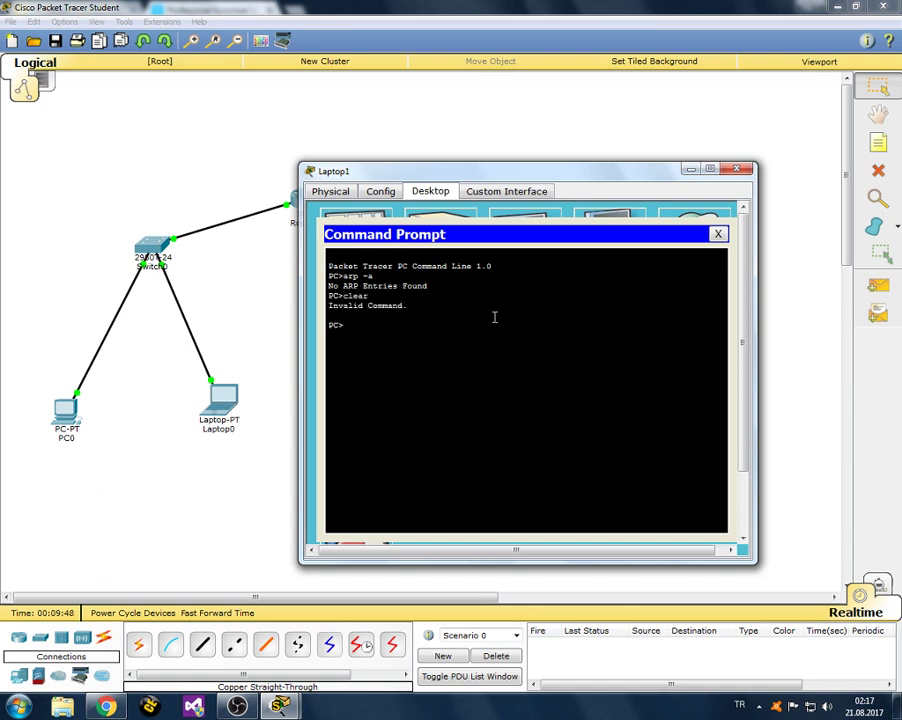
text(cls)
key(Return)
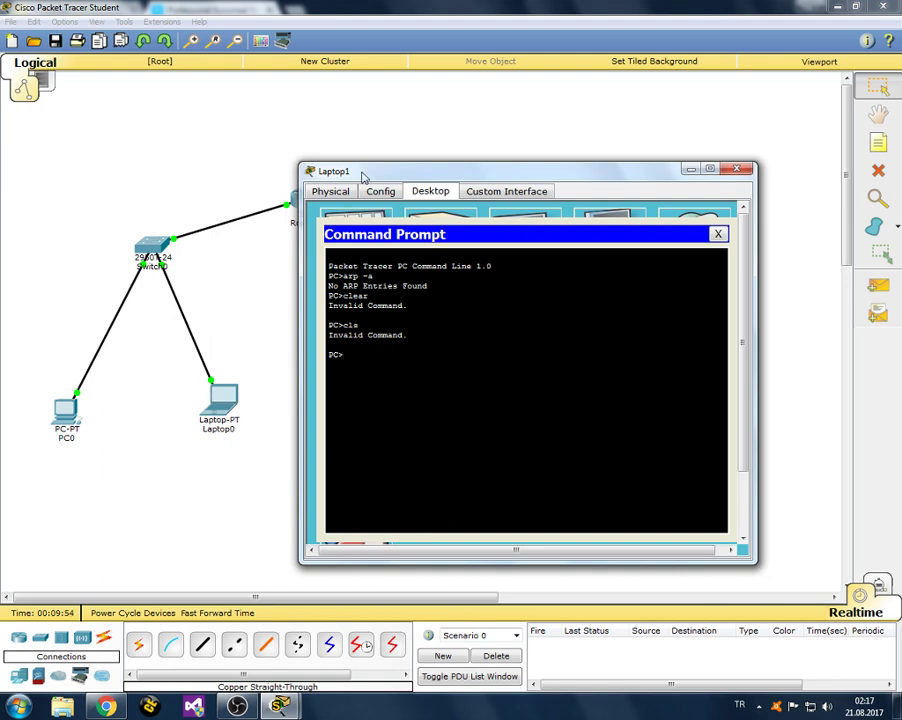
Step: Ping 192.168.10.10 from Laptop1 to test the route between the LANs, and check its ARP table again with arp -a
drag(362, 172, 575, 175)
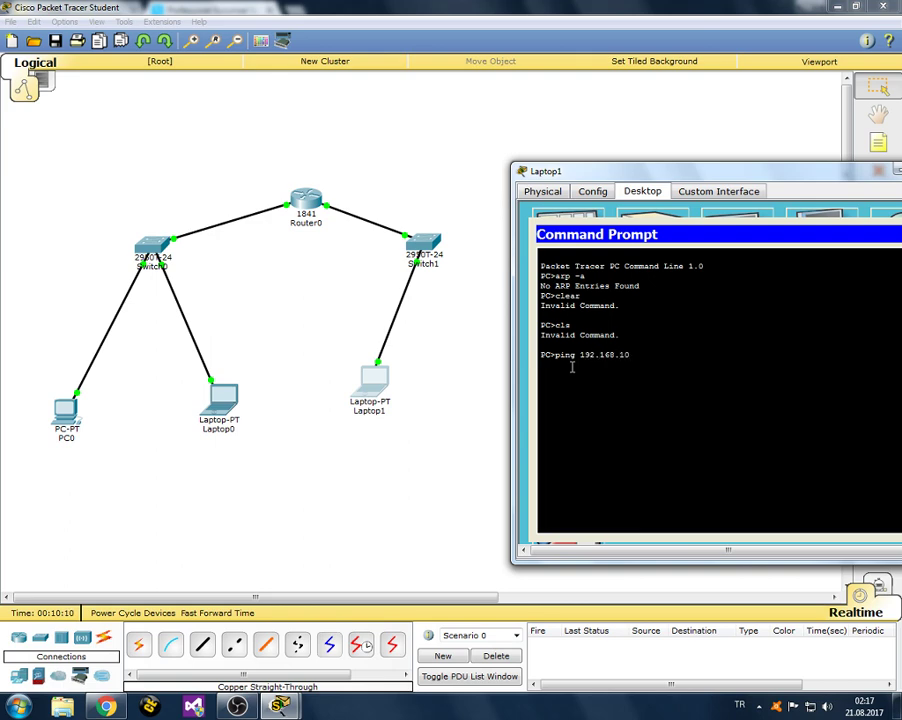
key(Return)
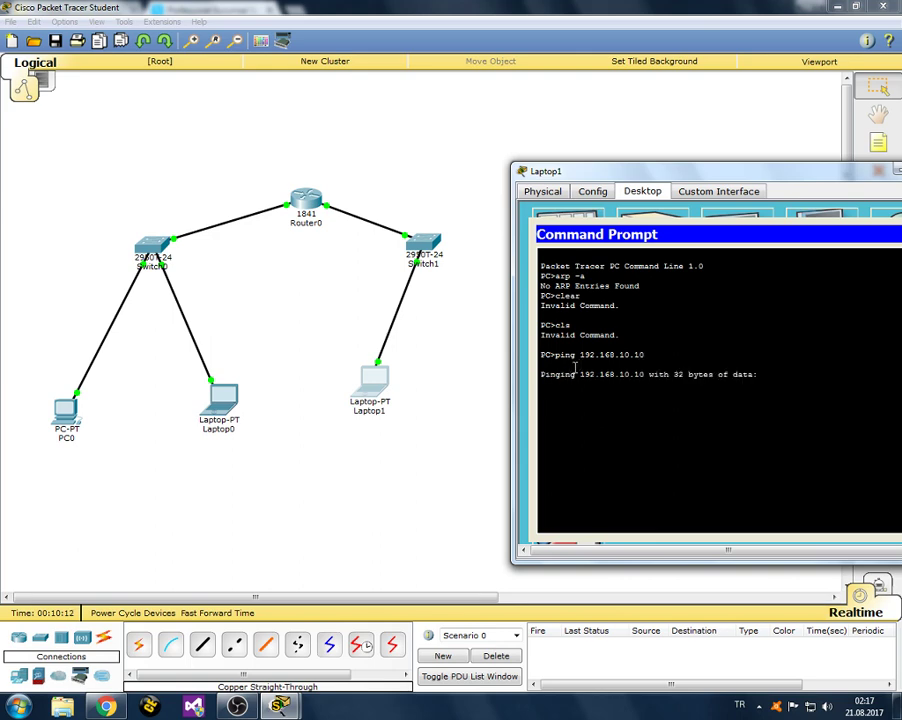
drag(654, 172, 512, 172)
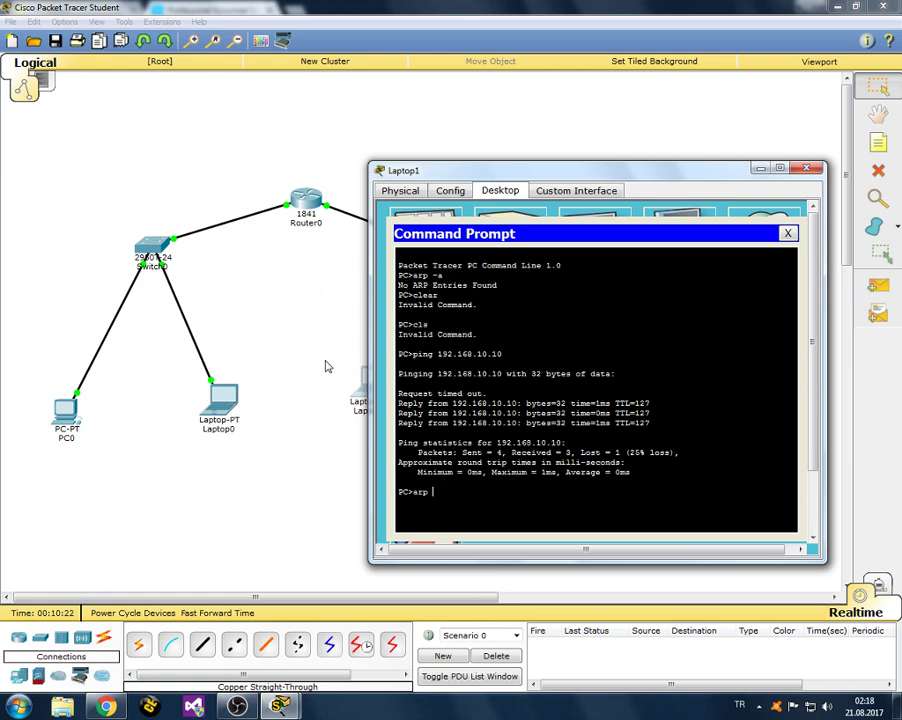
text(-a)
key(Return)
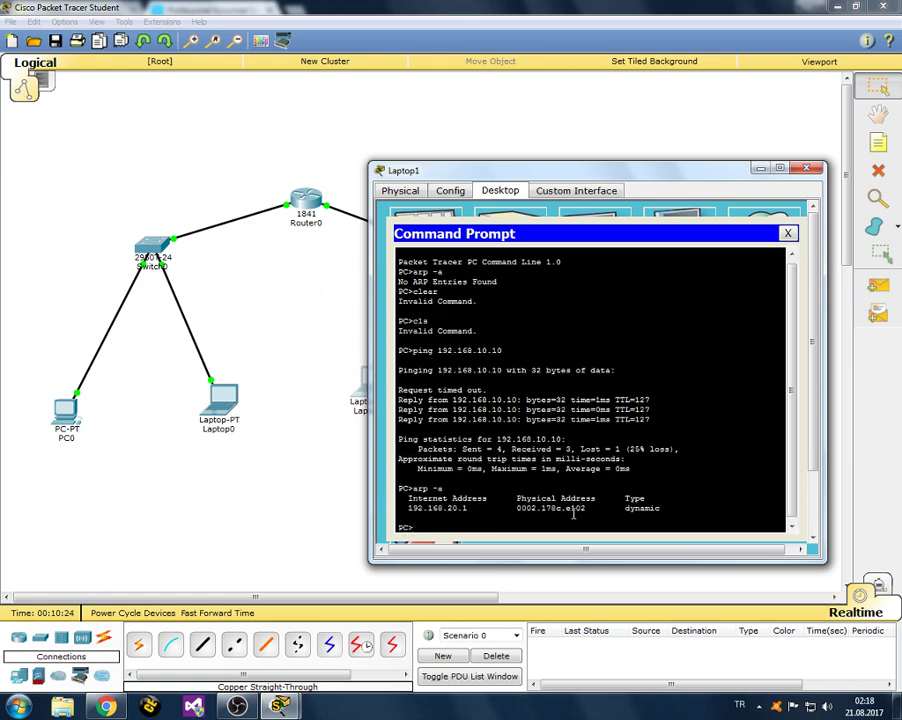
click(806, 168)
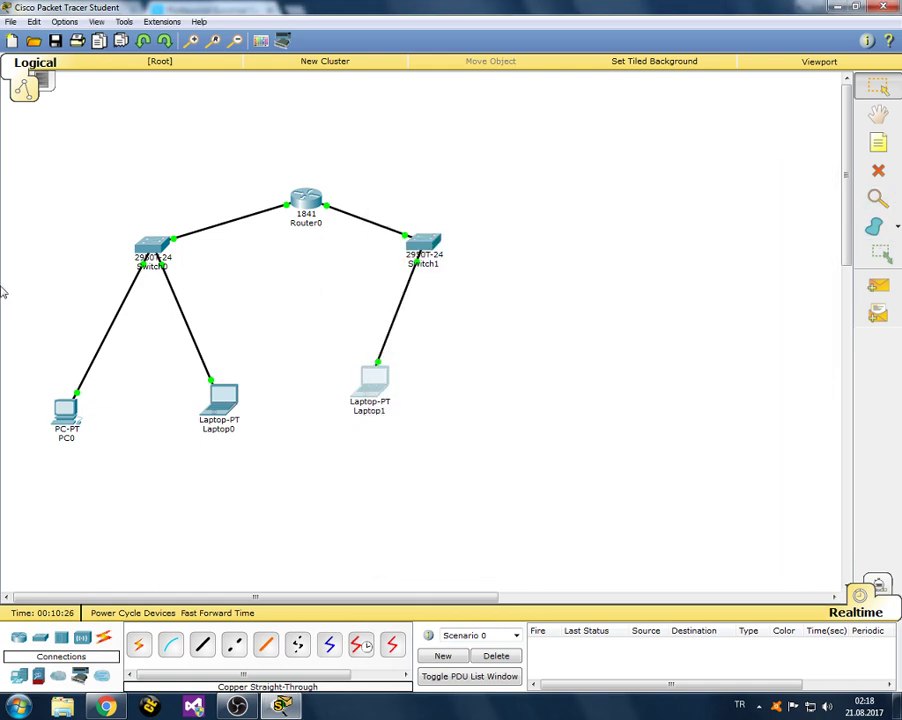
drag(10, 362, 451, 452)
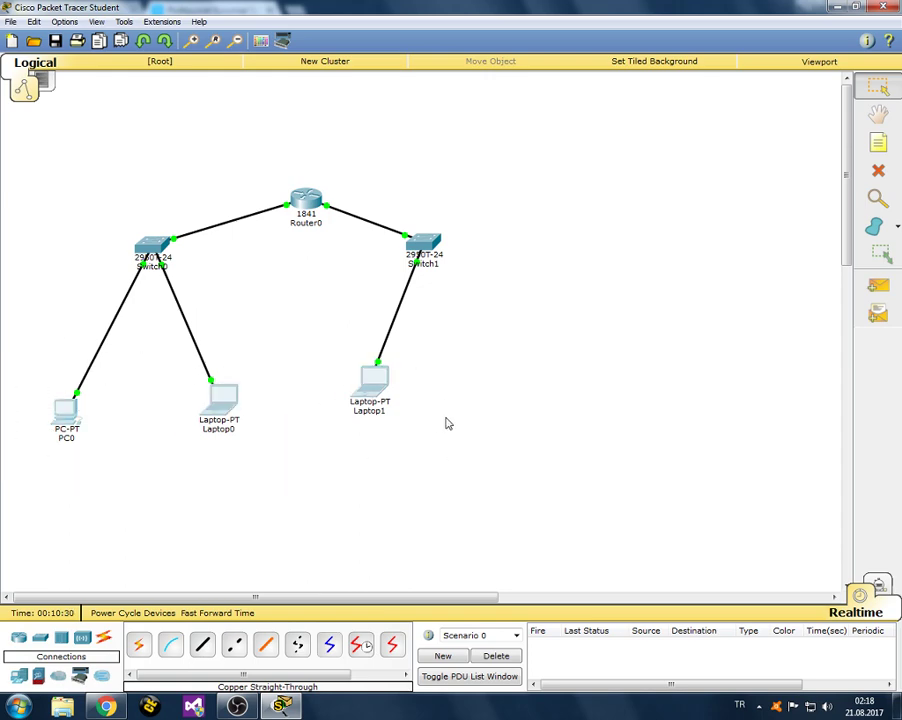
click(374, 403)
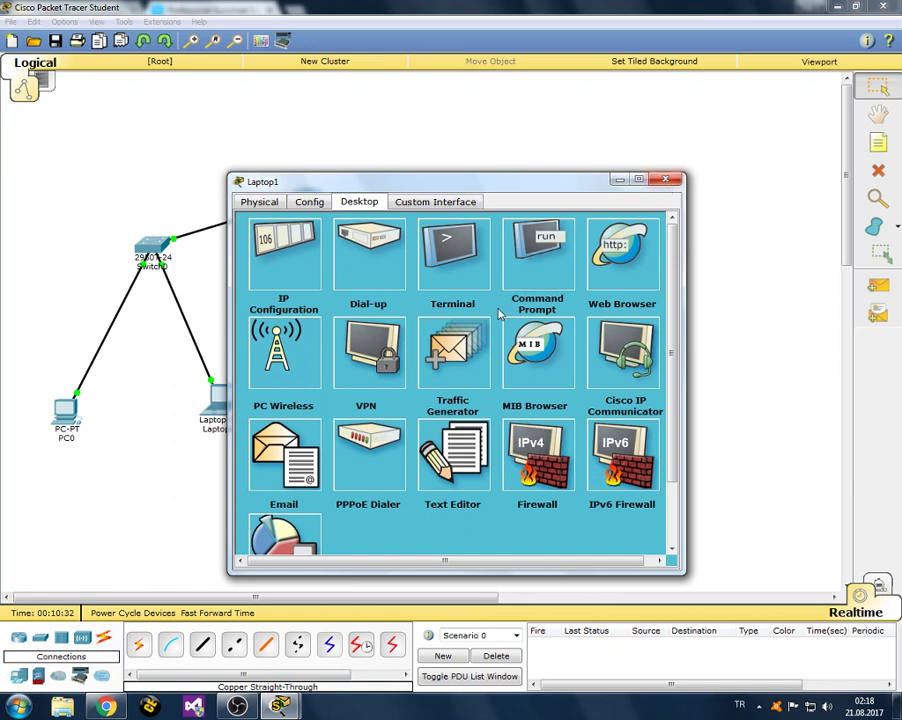
click(390, 365)
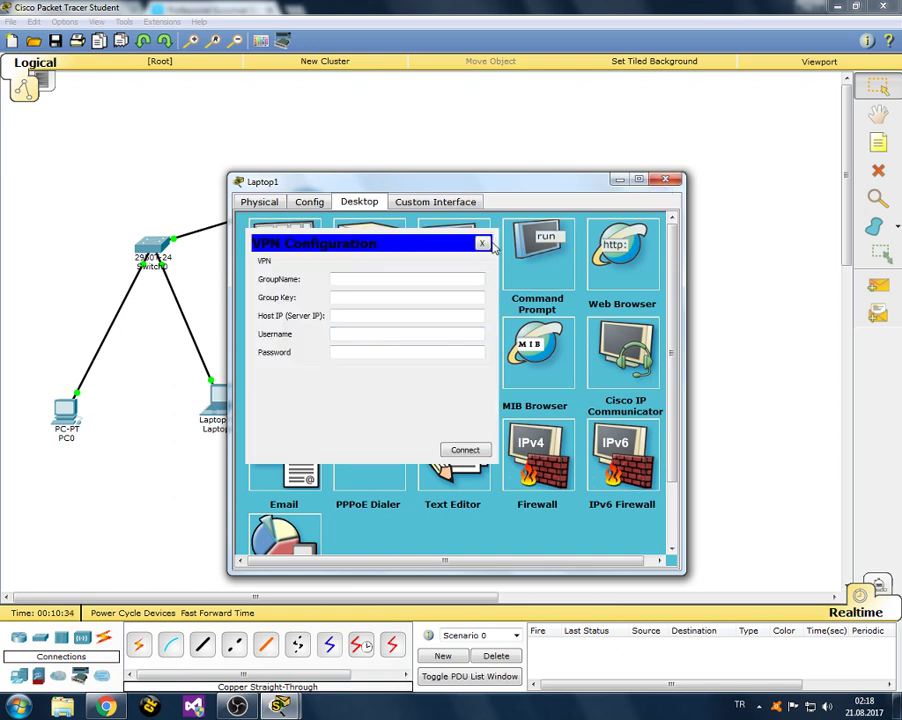
click(484, 245)
click(664, 180)
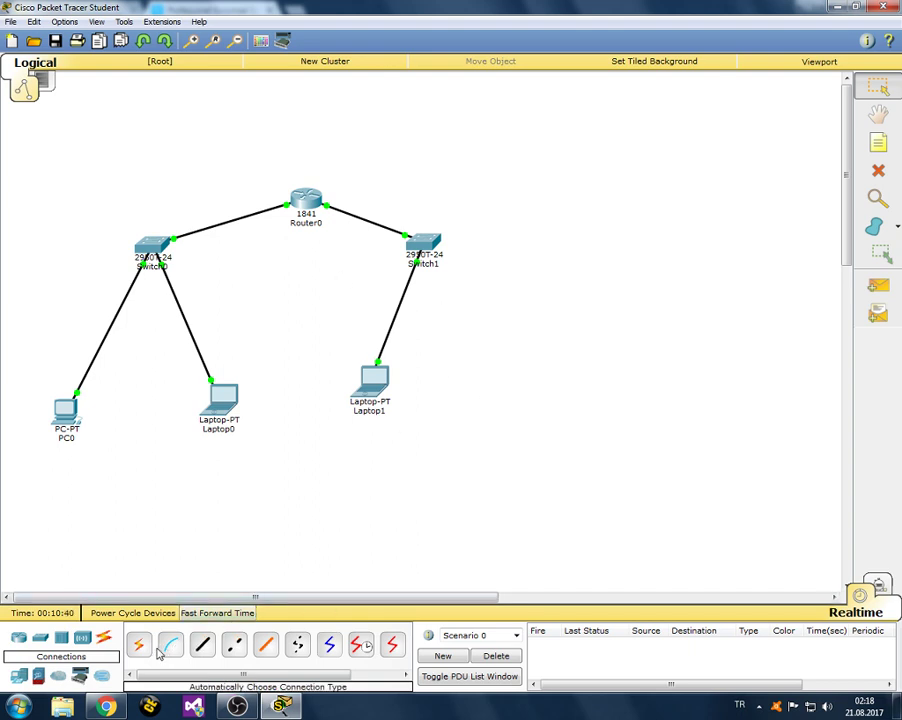
Step: Add two Server-PT end devices to the workspace beside Laptop1, below and to the right of Switch1
click(19, 676)
click(203, 645)
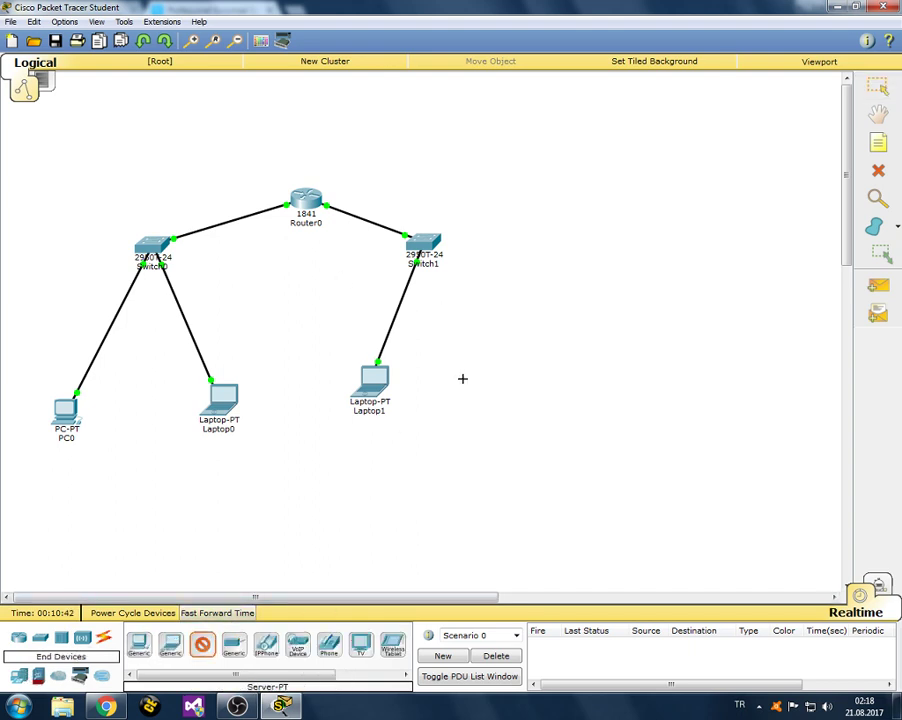
click(480, 368)
click(202, 645)
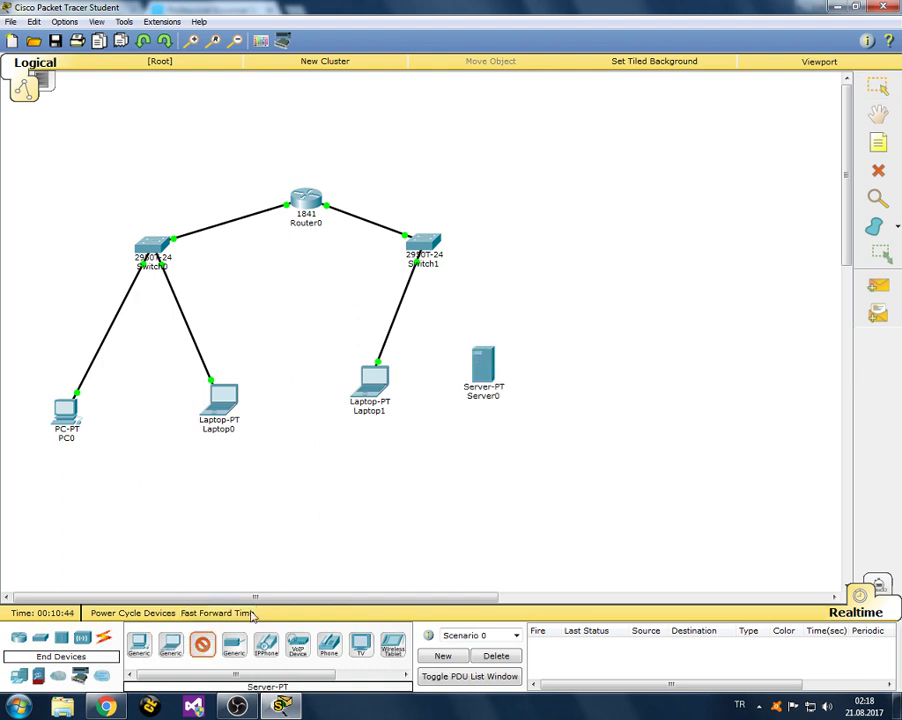
click(554, 316)
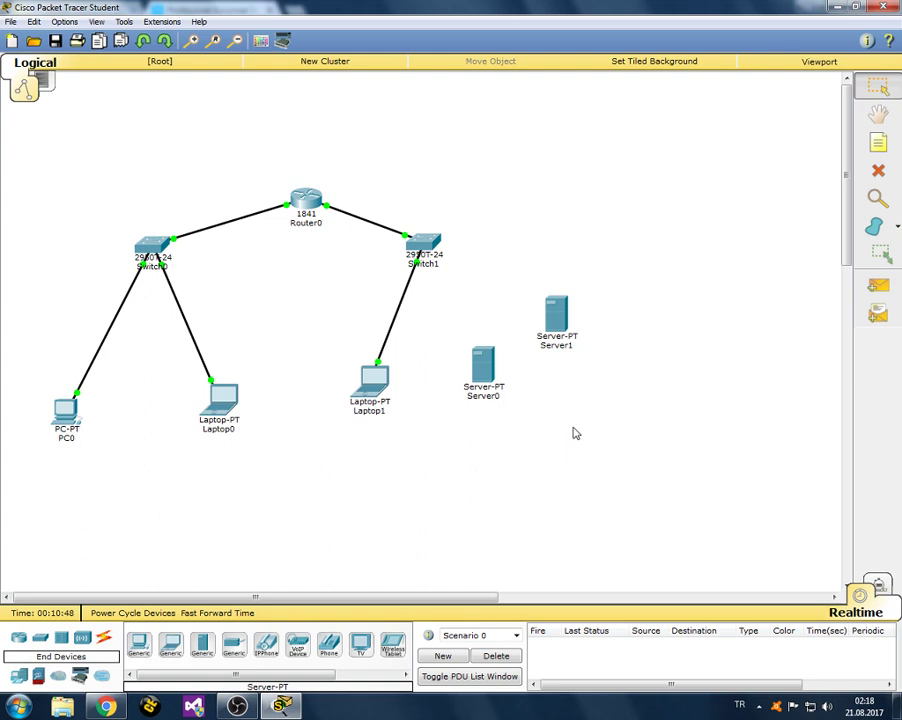
drag(466, 327, 520, 422)
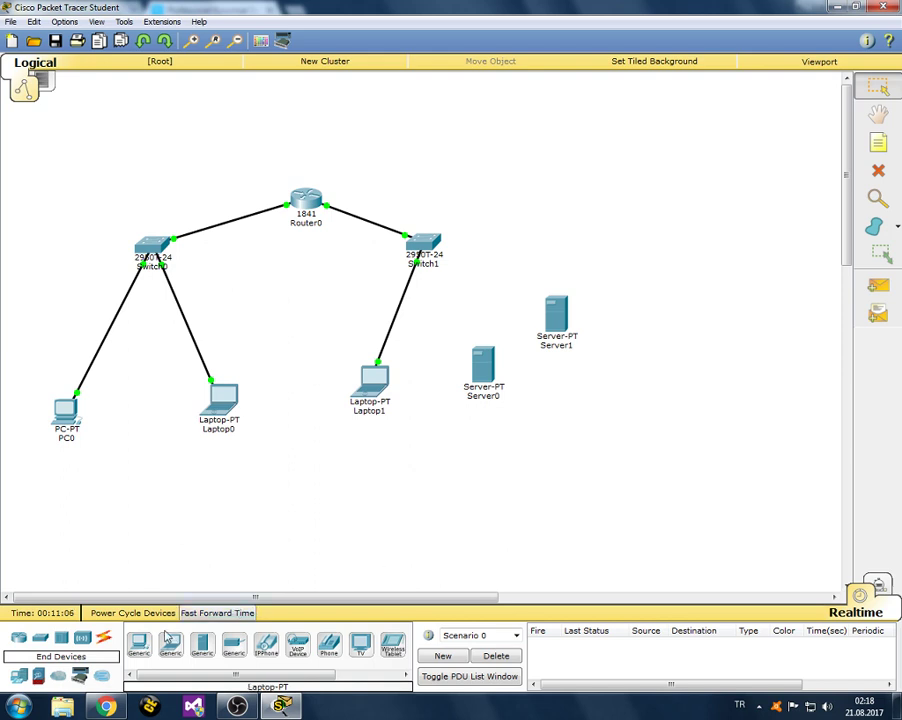
Step: Connect Server0 to a free port on Switch1 with a copper straight-through cable
click(104, 638)
click(202, 644)
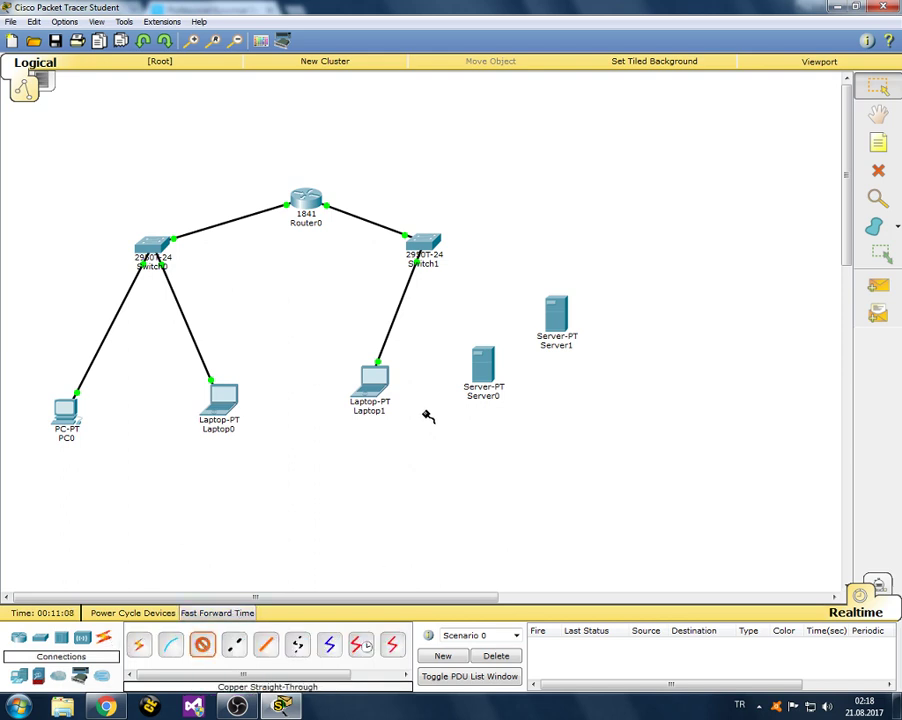
click(481, 358)
click(531, 370)
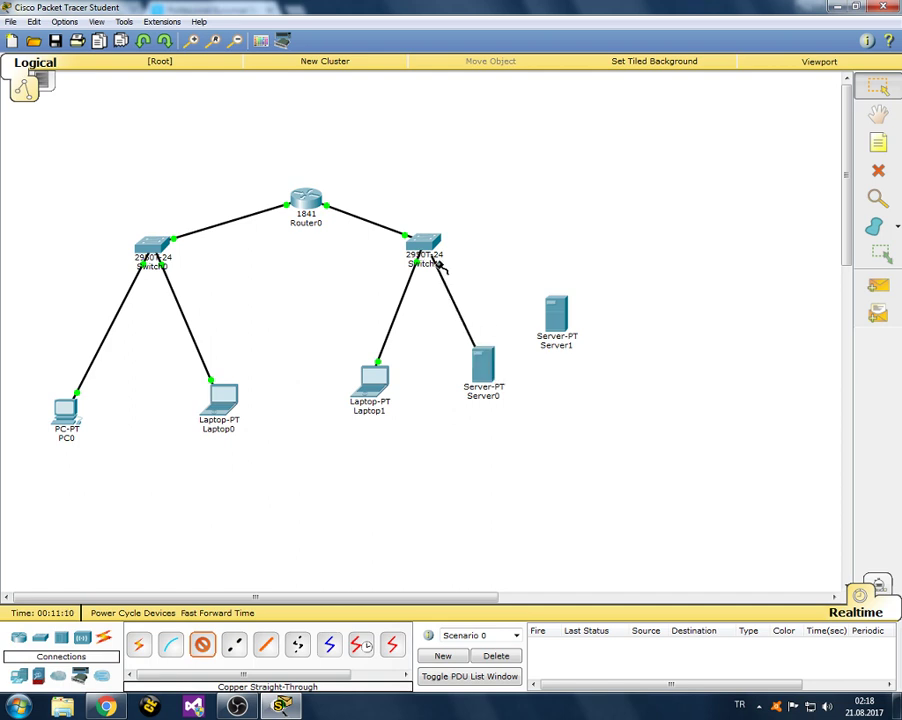
click(441, 259)
click(475, 268)
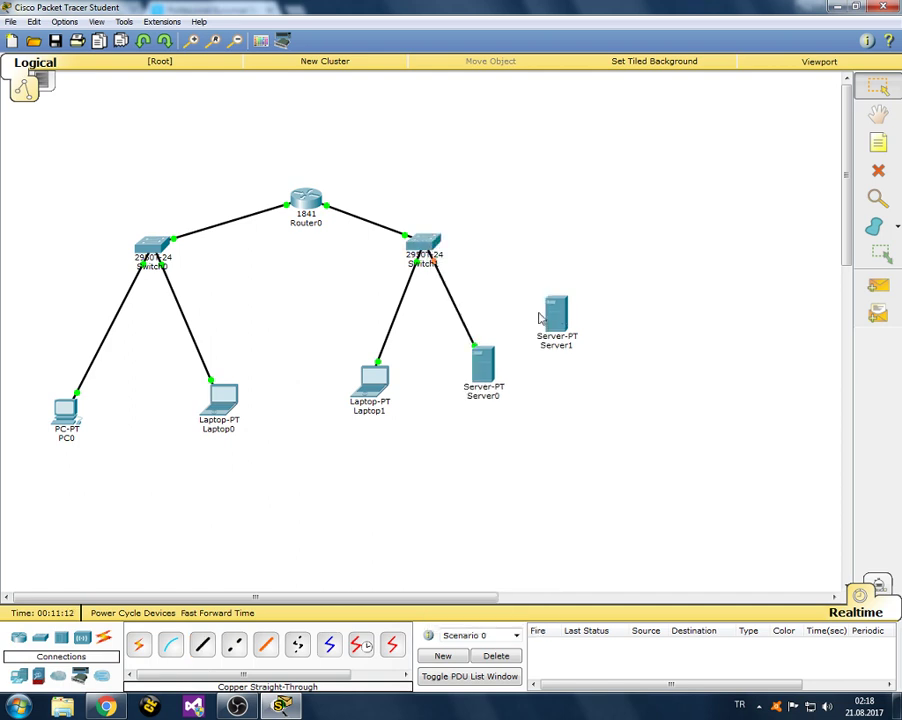
Step: Connect Server1 to another free port on Switch1 with a copper straight-through cable
click(207, 649)
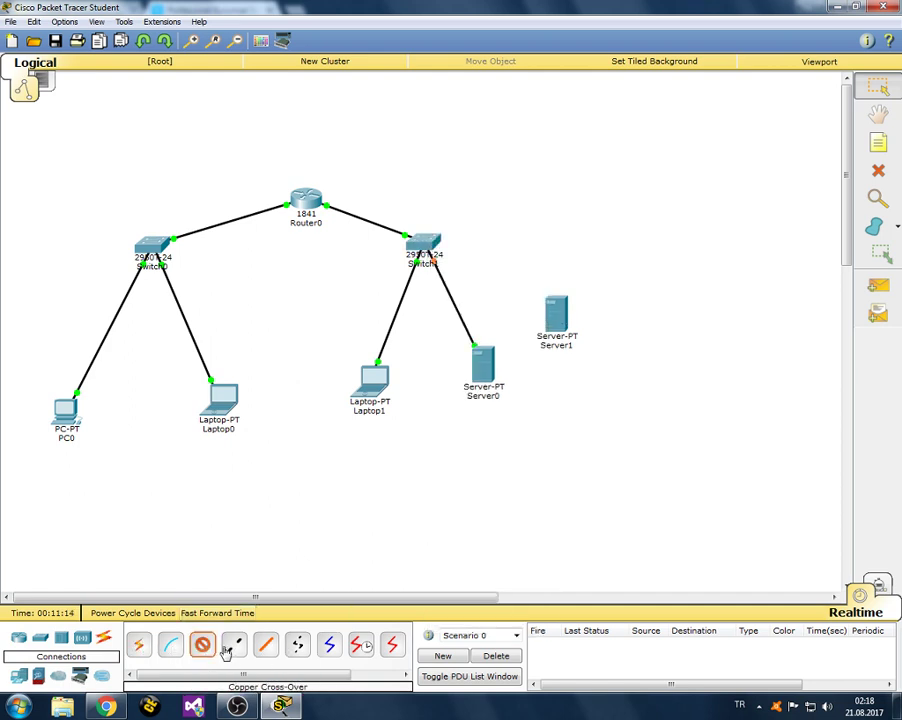
click(566, 324)
click(574, 326)
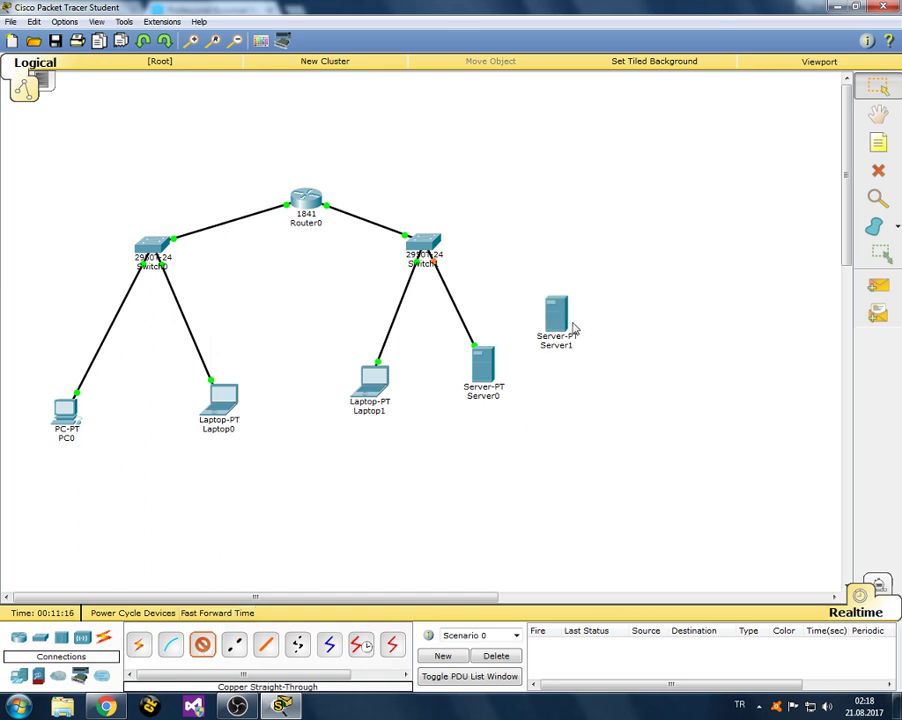
click(432, 248)
click(490, 266)
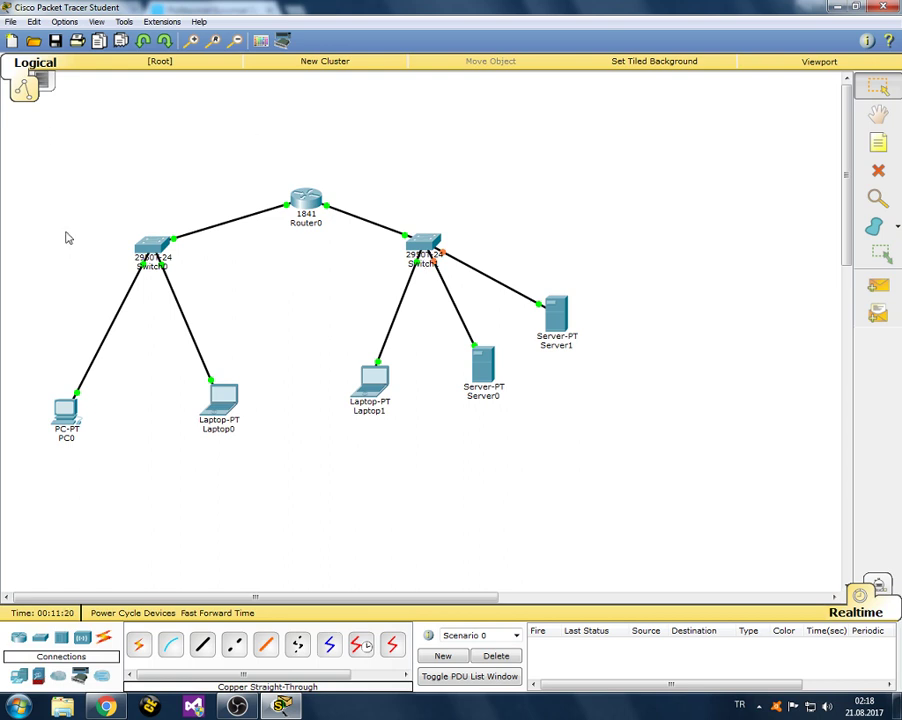
Step: Give Server0 the static IP address 192.168.20.11, subnet mask 255.255.255.0, default gateway 192.168.20.1 and DNS server 127.0.0.1
drag(50, 112, 594, 460)
click(486, 366)
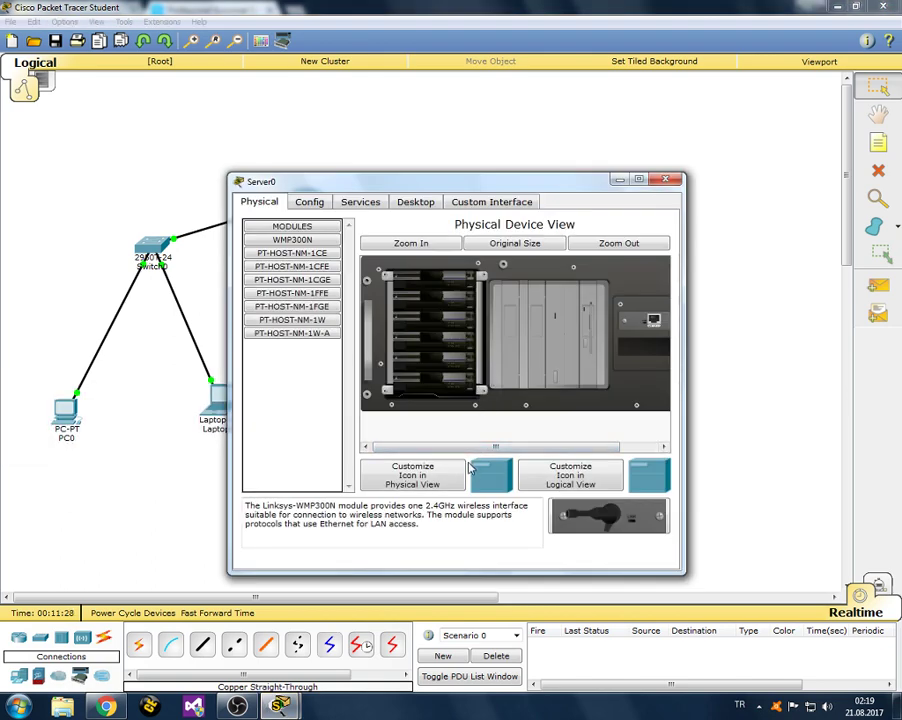
click(309, 202)
click(360, 203)
click(405, 203)
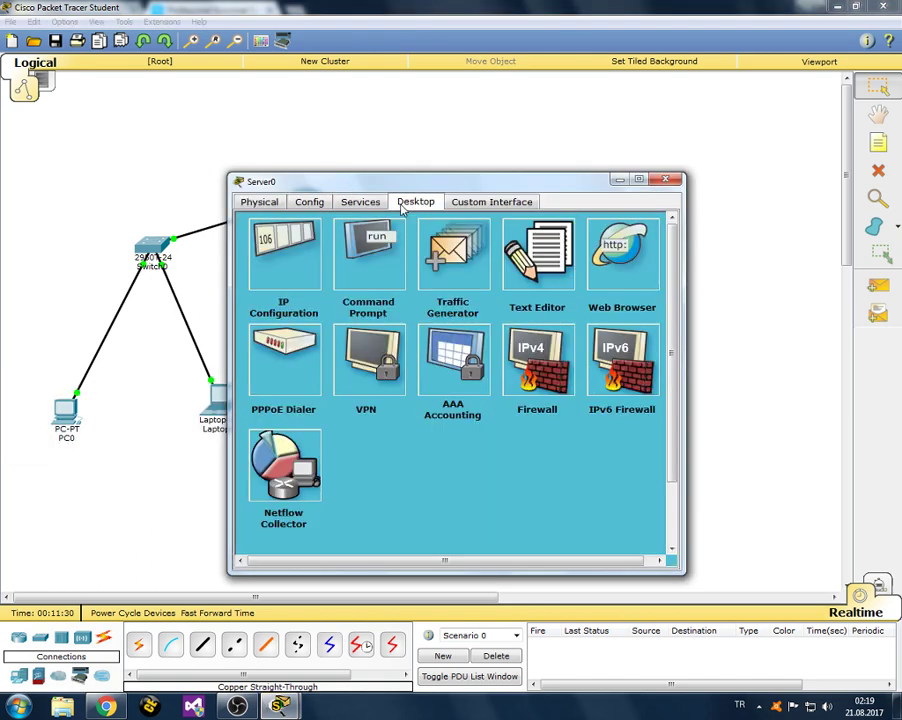
click(278, 260)
click(433, 318)
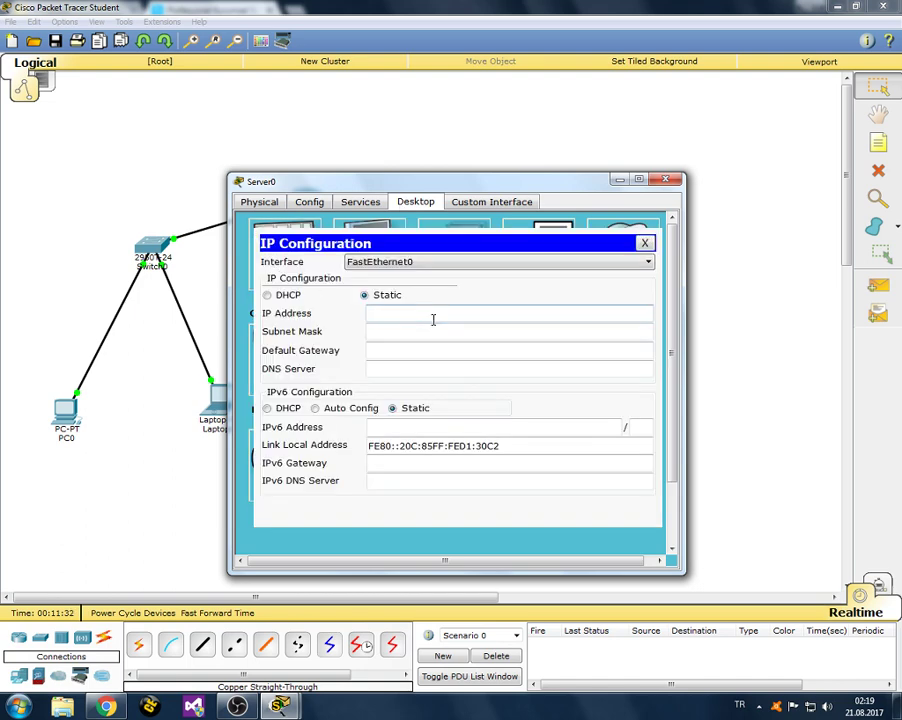
text(192.168.20.11)
click(407, 349)
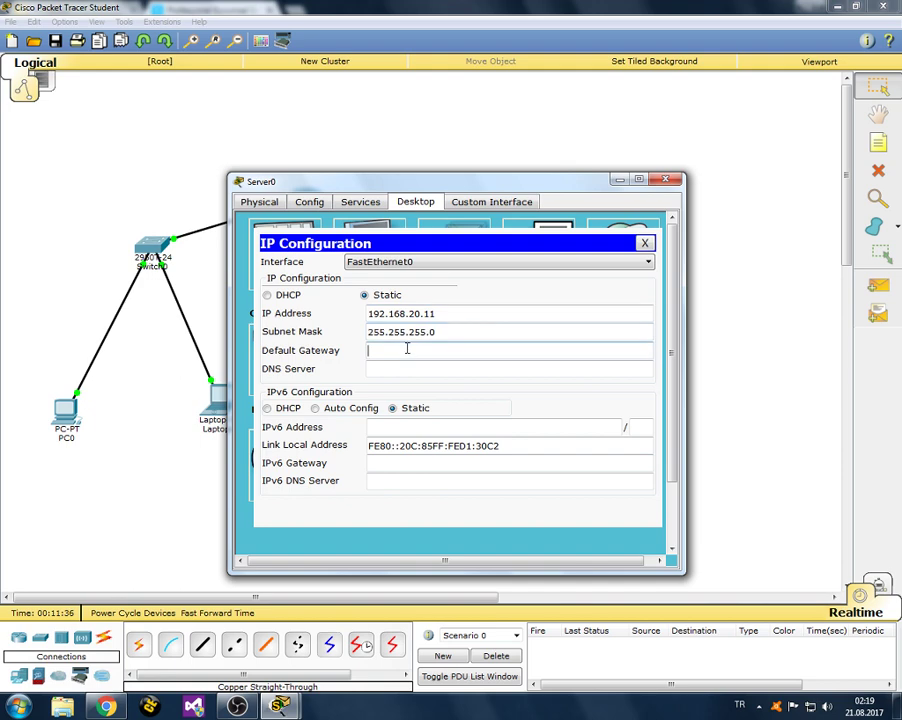
text(192.168.20.1)
click(434, 371)
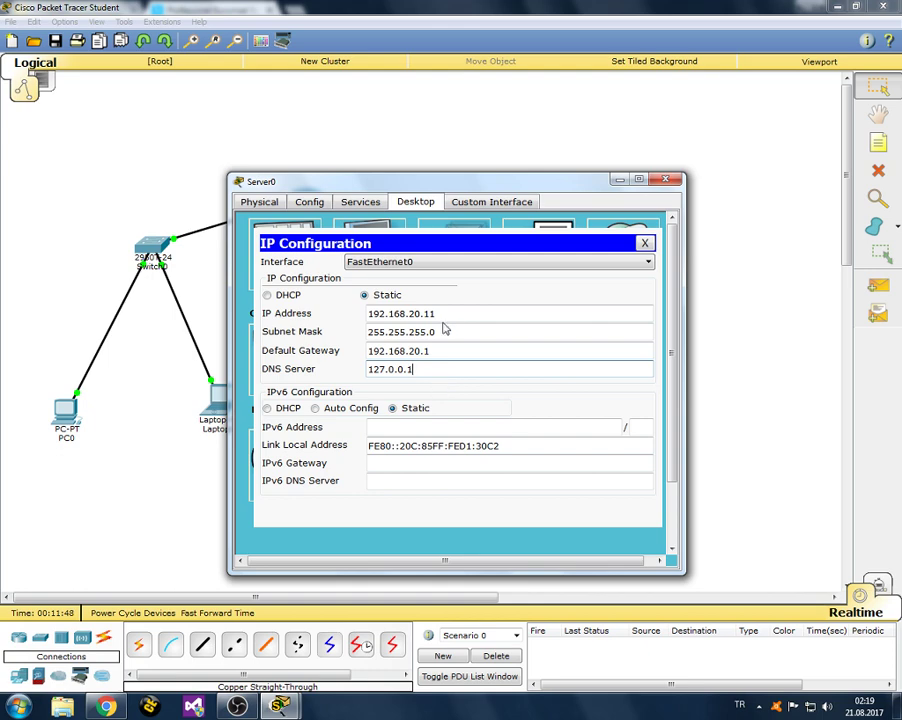
click(362, 203)
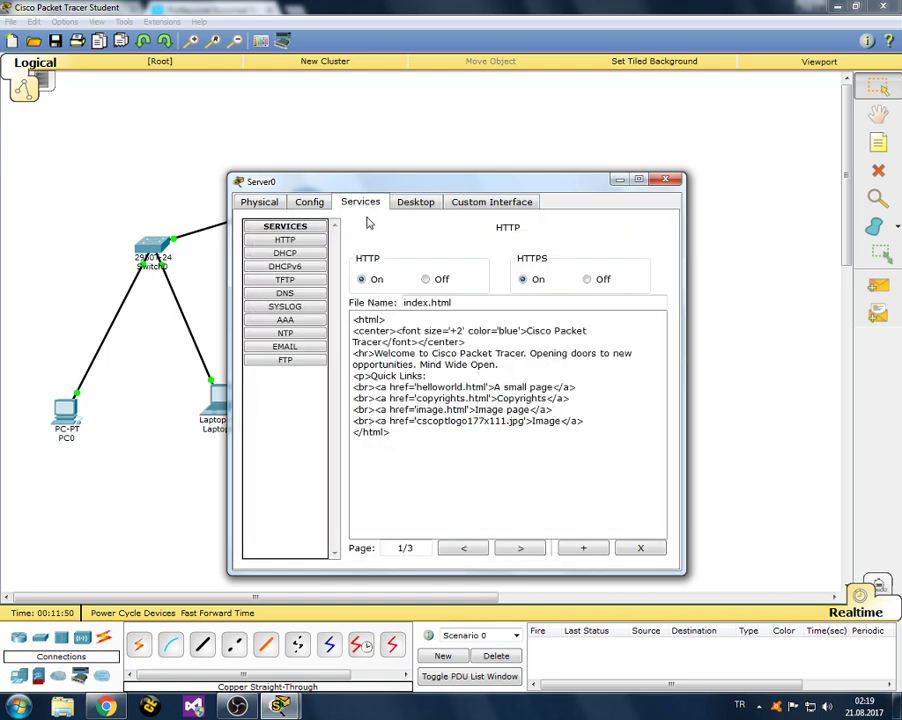
click(298, 294)
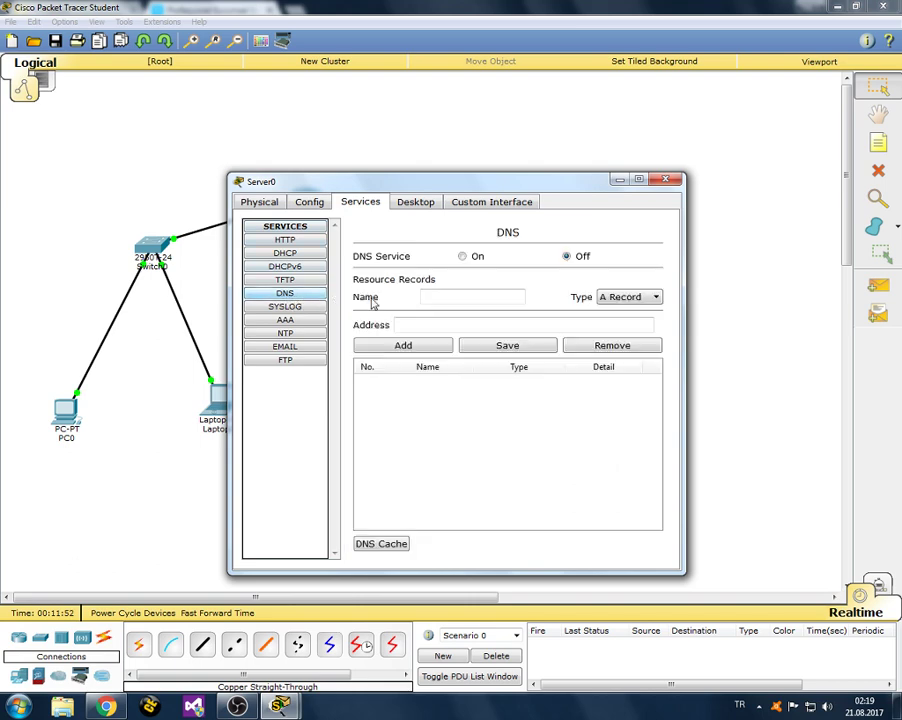
click(455, 296)
text(www.google.com)
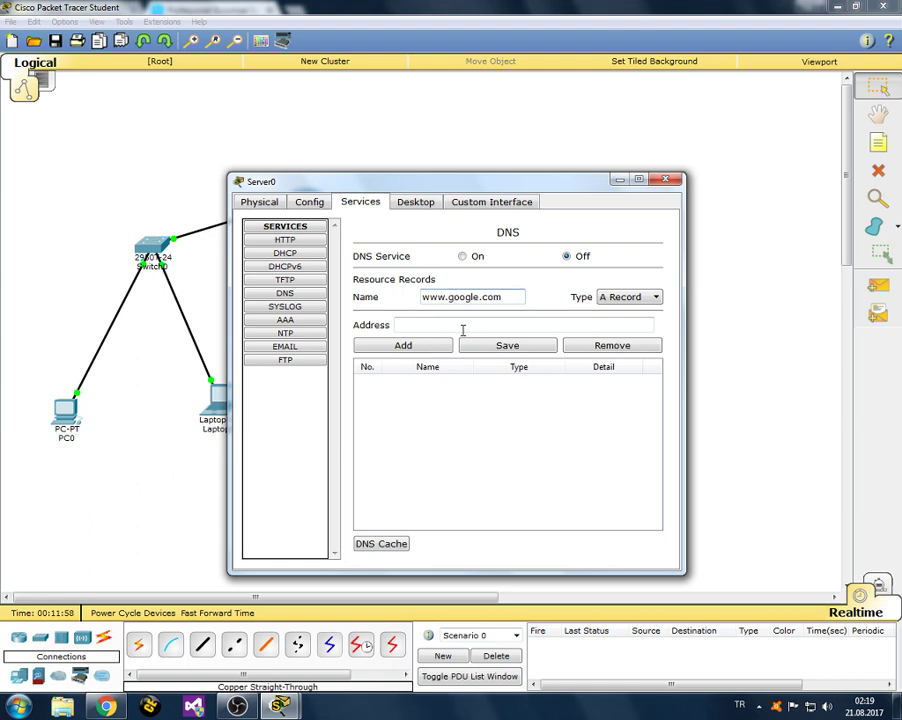
click(464, 325)
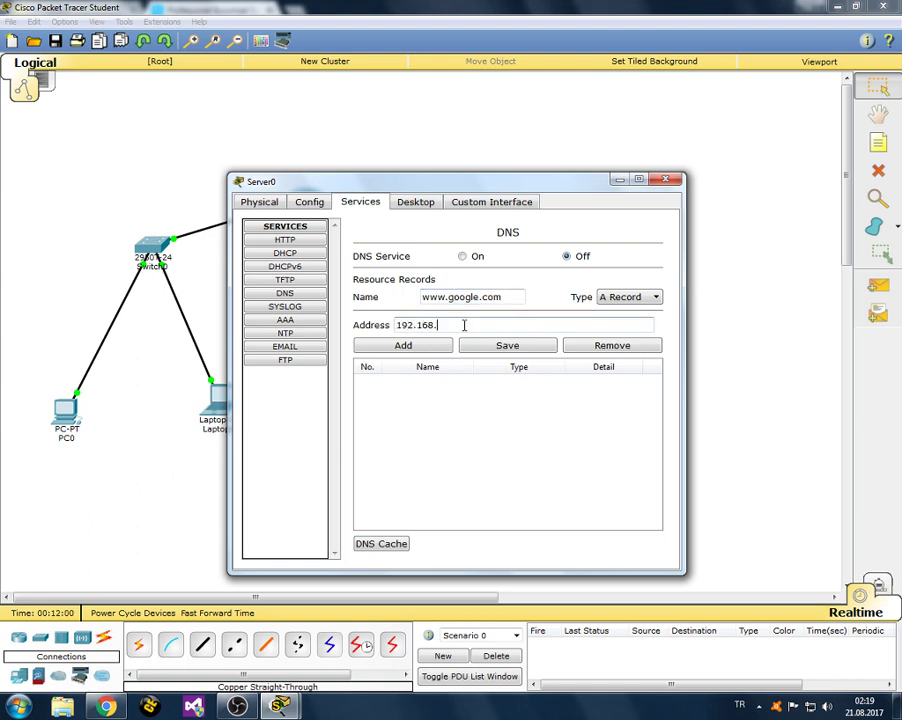
text(192.168.20.12)
click(410, 346)
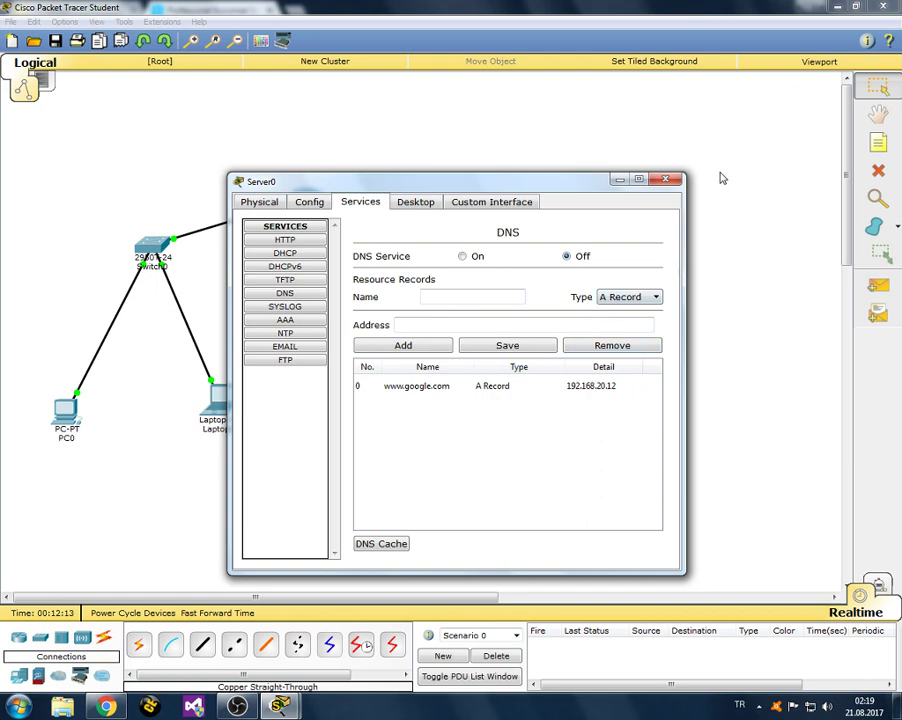
click(666, 183)
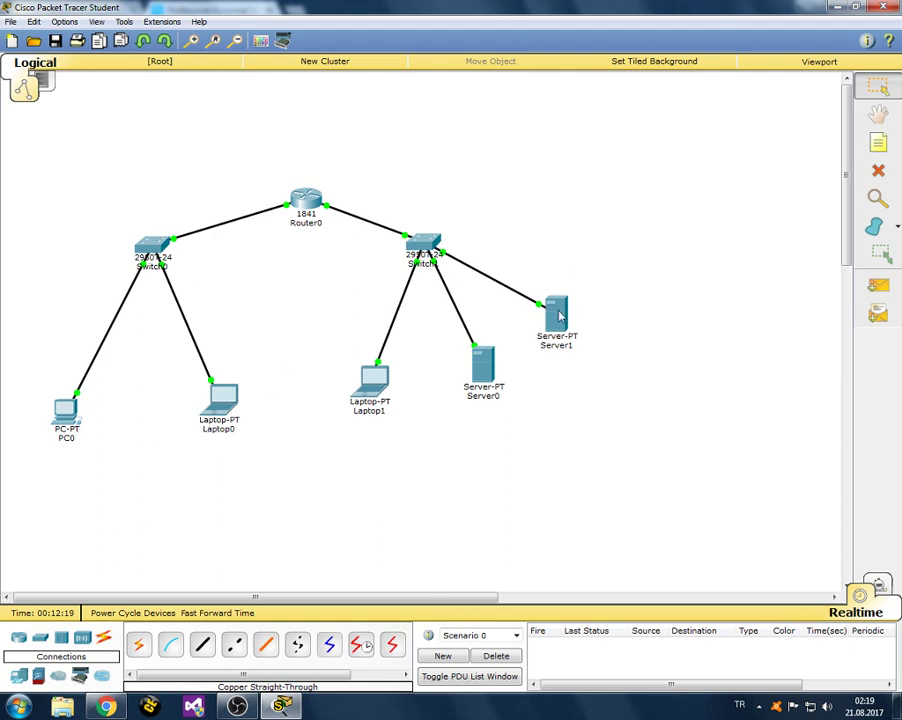
Step: Turn on the DNS service on Server0
mouse_move(560, 316)
click(489, 358)
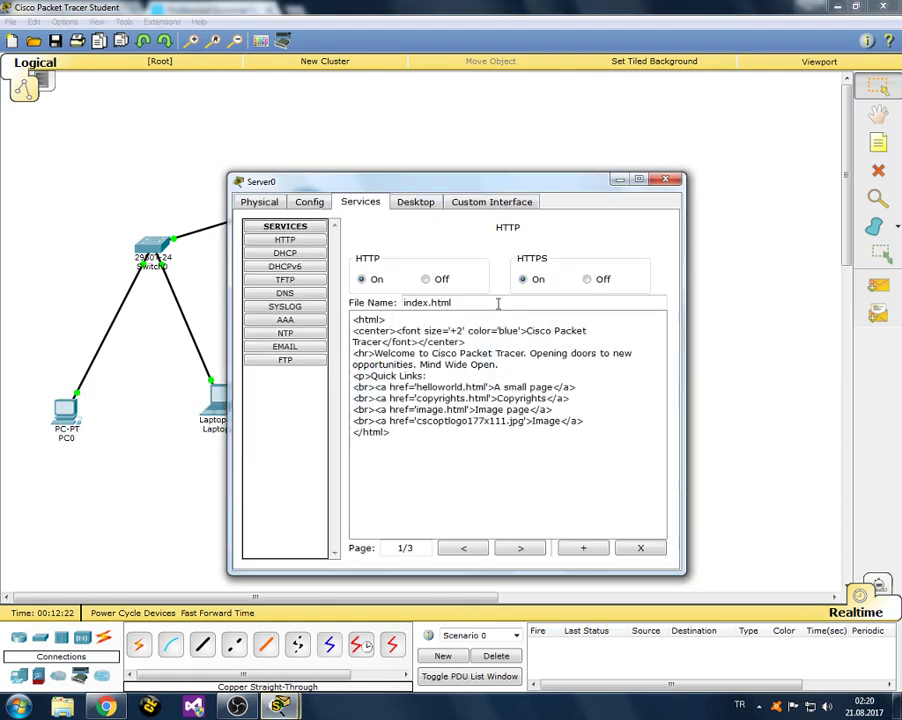
click(290, 293)
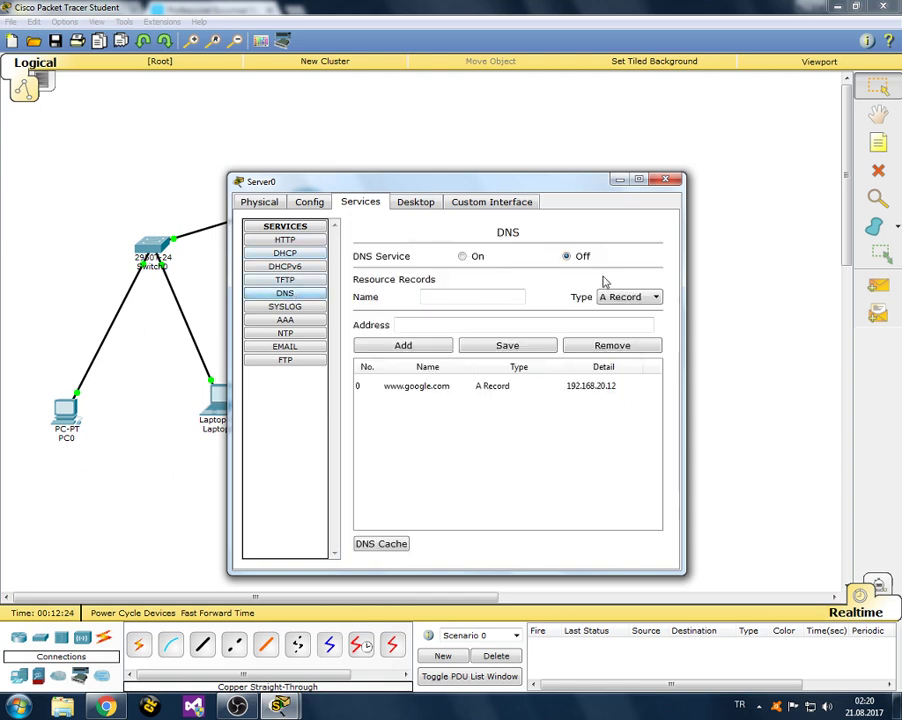
click(462, 256)
click(665, 180)
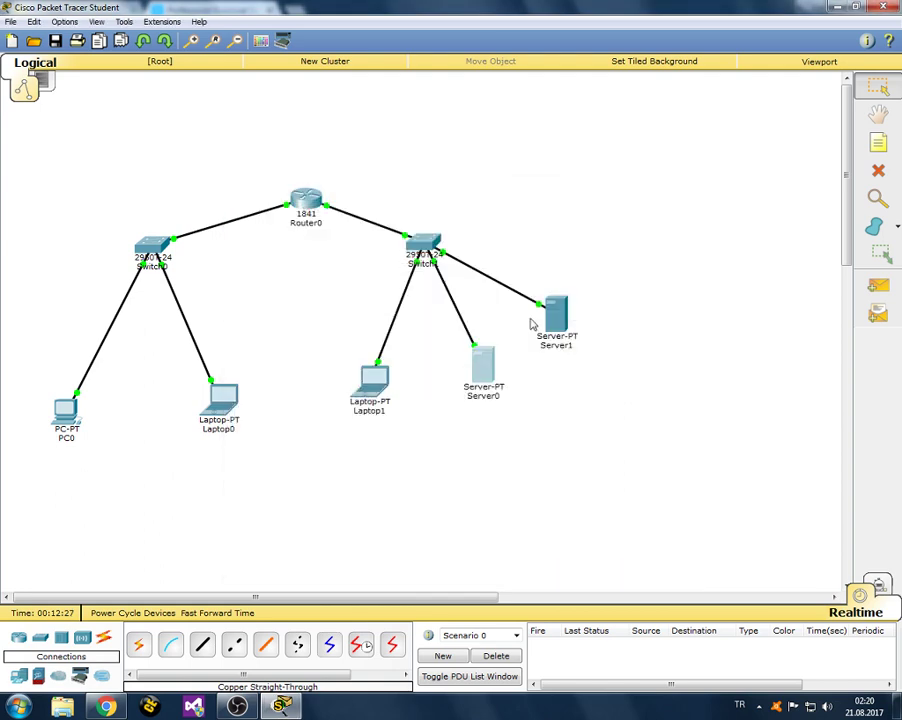
Step: Look through the HTML pages that Server1's HTTP service offers
click(560, 316)
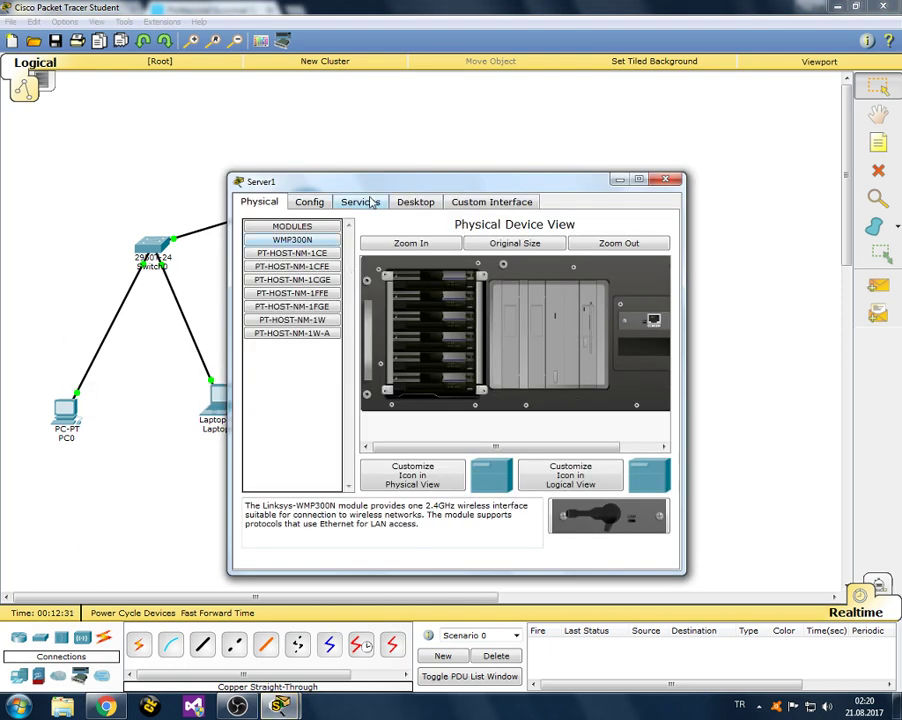
click(316, 204)
click(356, 205)
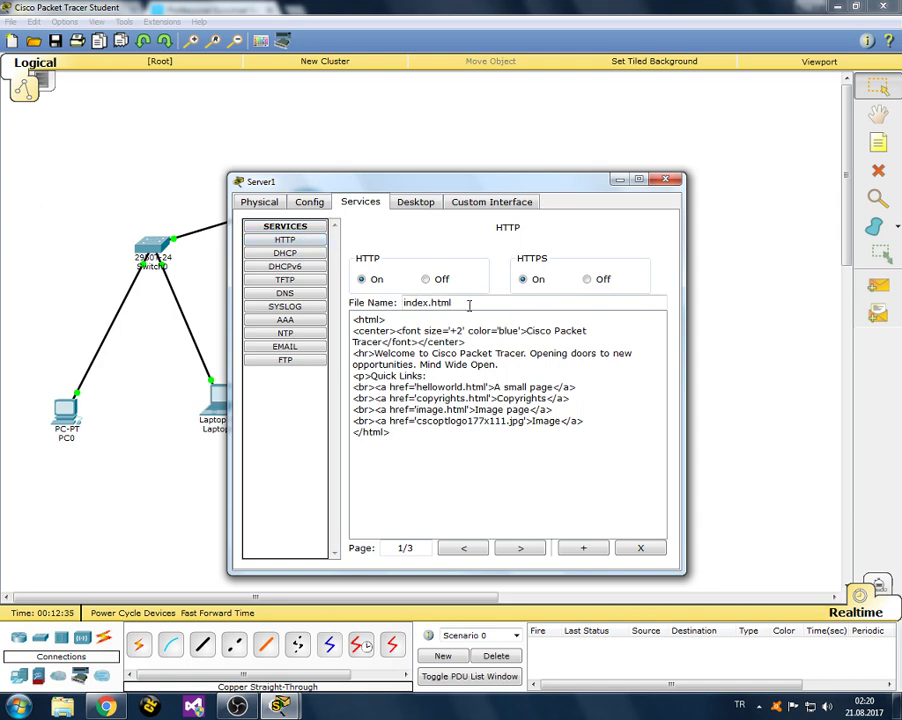
click(516, 547)
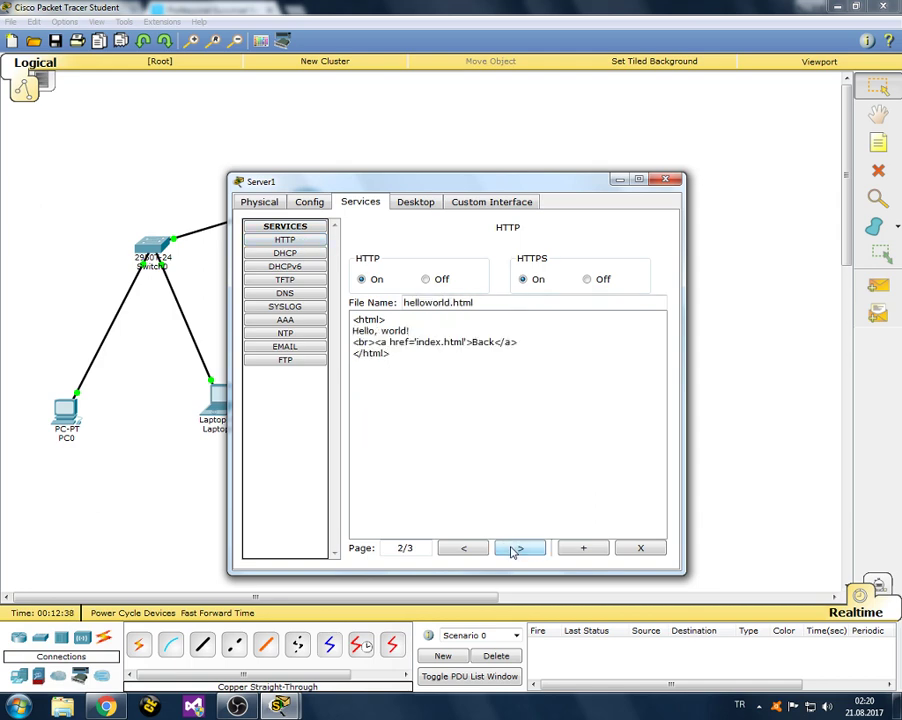
click(516, 547)
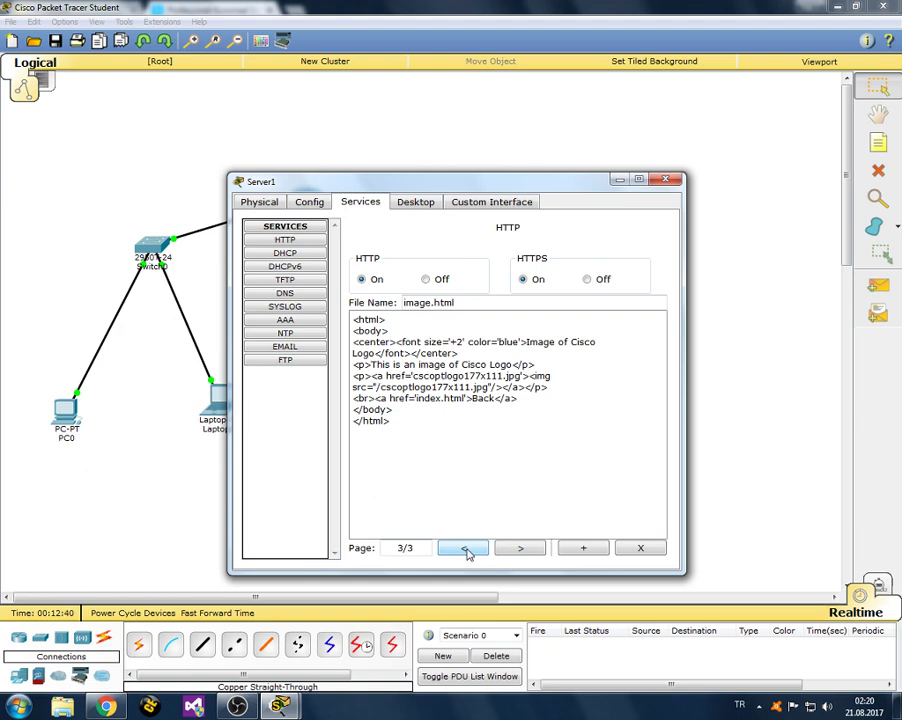
click(465, 551)
click(465, 551)
click(506, 549)
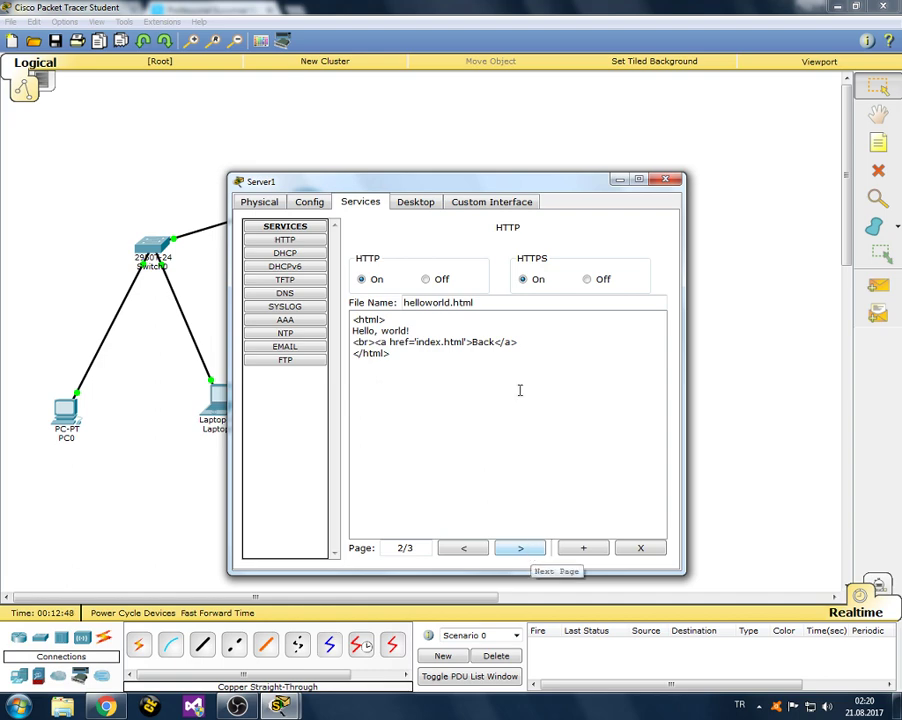
Step: Set Server1's static IP address to 192.168.20.12
click(332, 204)
click(408, 204)
click(284, 257)
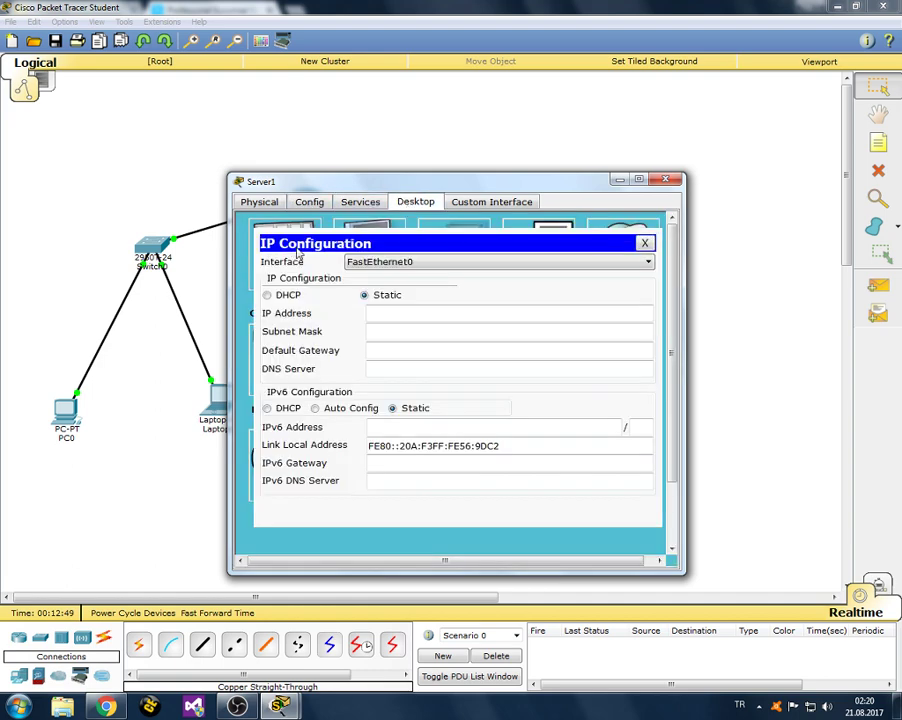
click(408, 315)
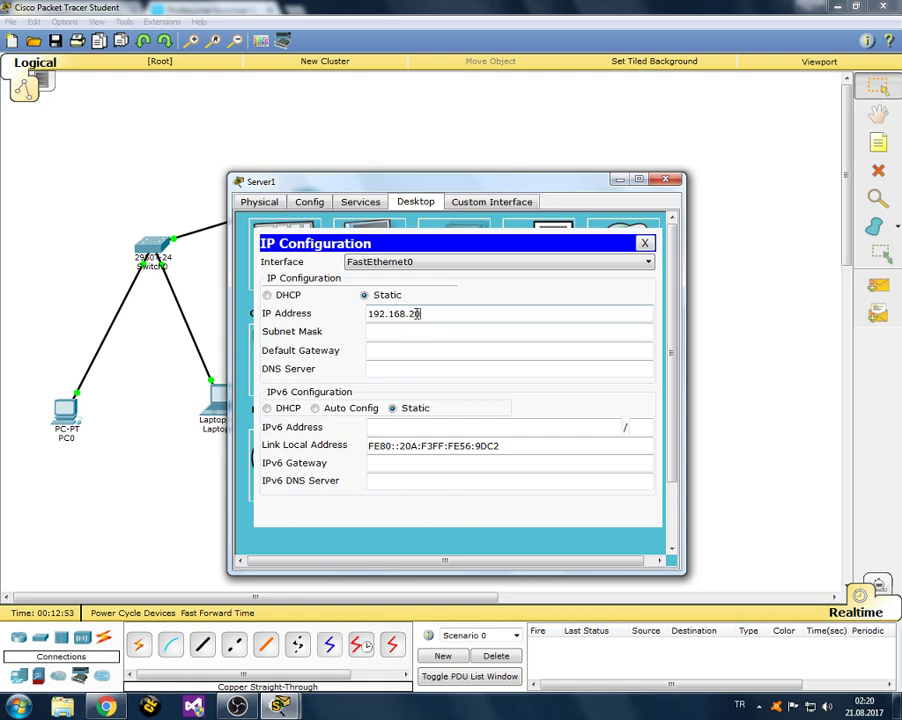
click(441, 333)
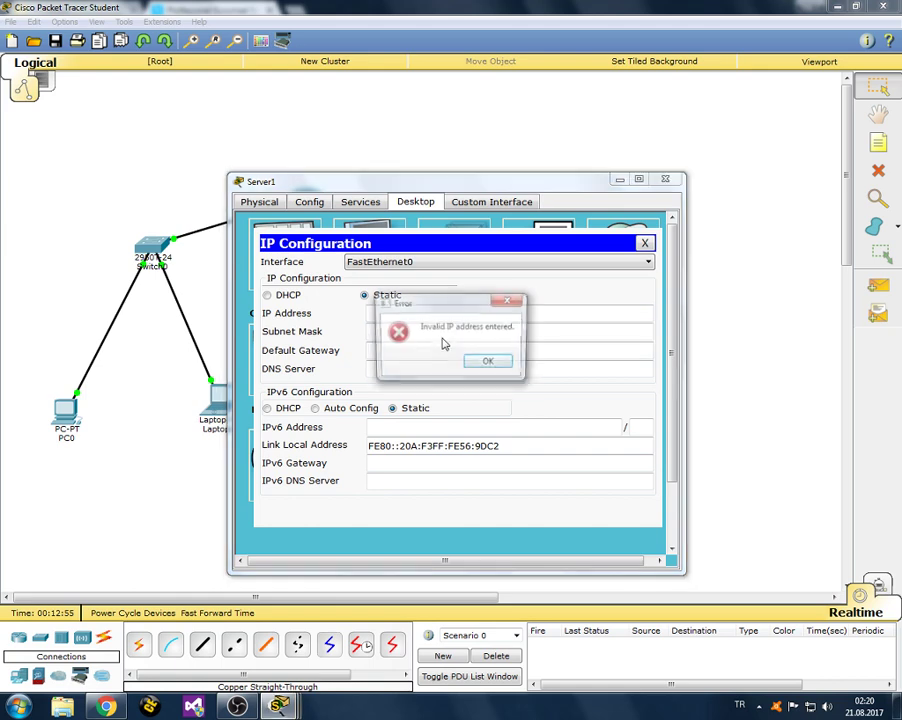
click(477, 361)
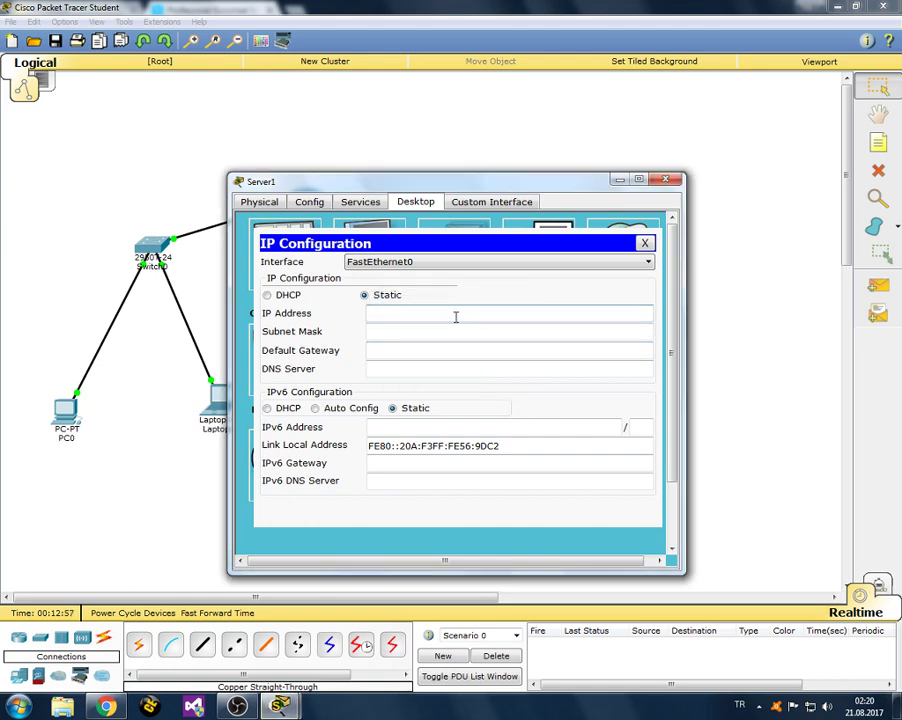
click(459, 314)
text(192.168.20.12)
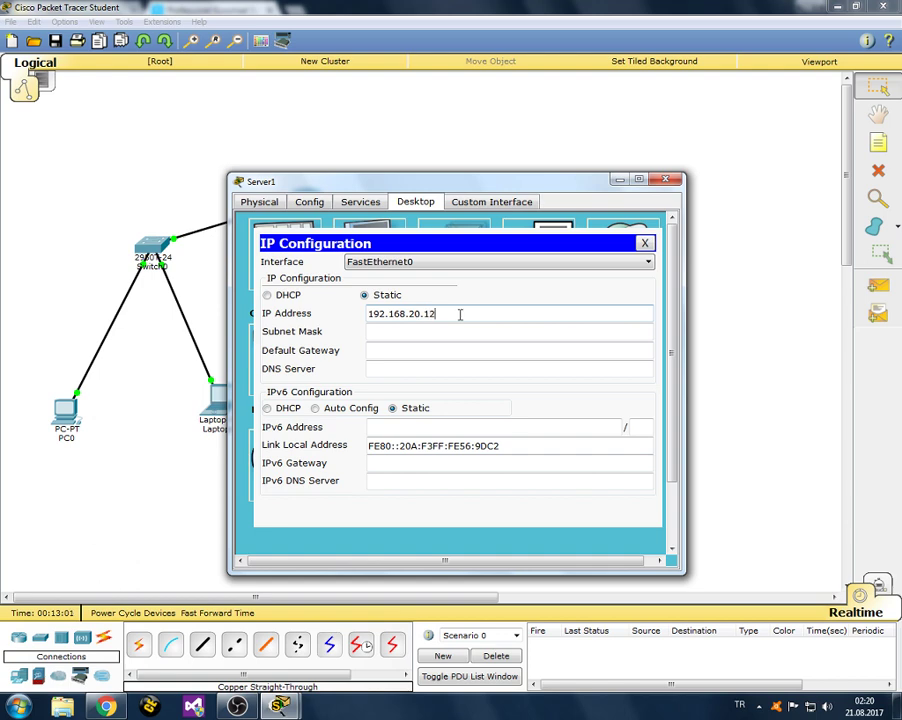
Step: Complete Server1's IP settings with subnet mask 255.255.255.0, default gateway 192.168.20.1 and DNS server 192.168.20.11
click(459, 349)
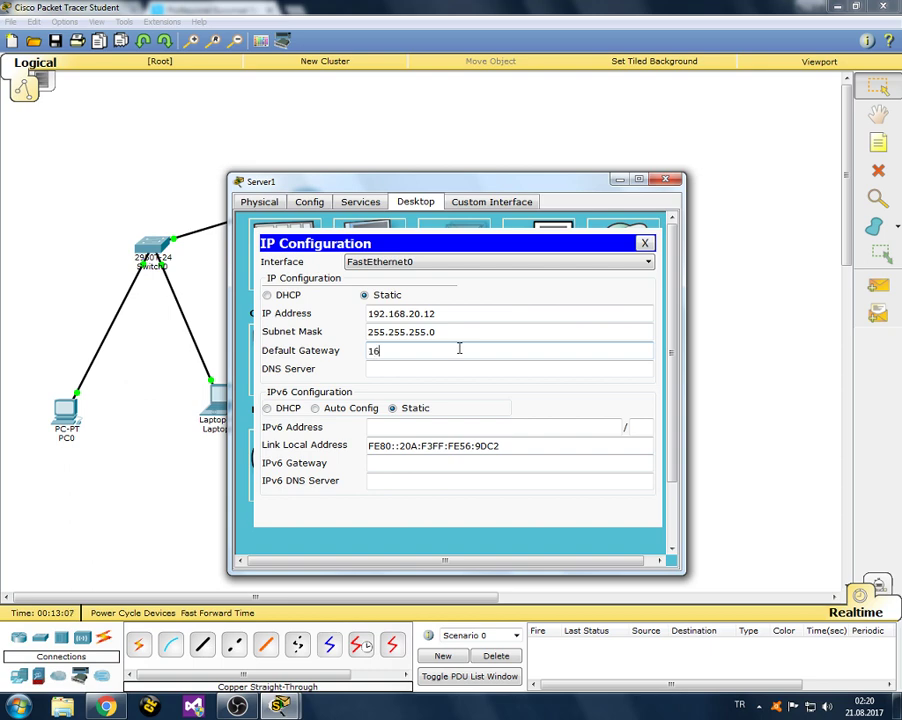
text(192.126)
click(446, 370)
text(192.168.)
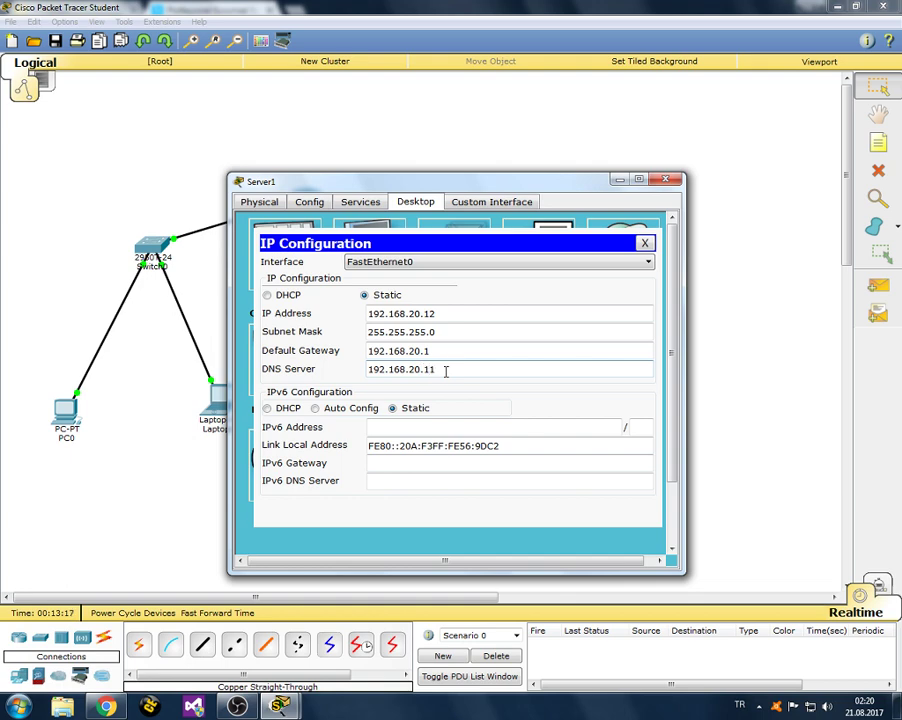
drag(562, 193, 598, 186)
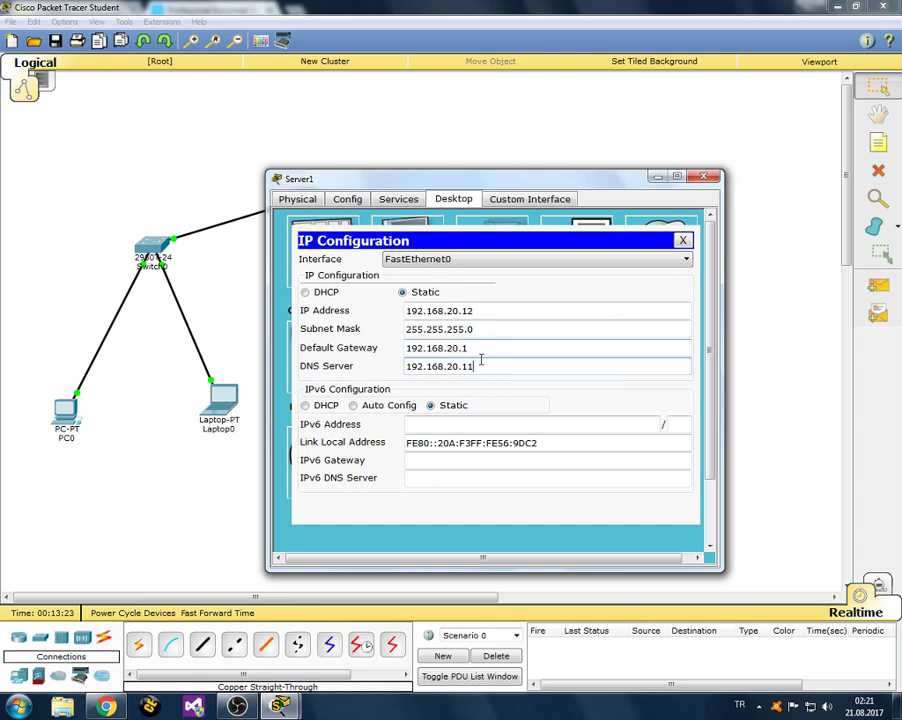
click(703, 176)
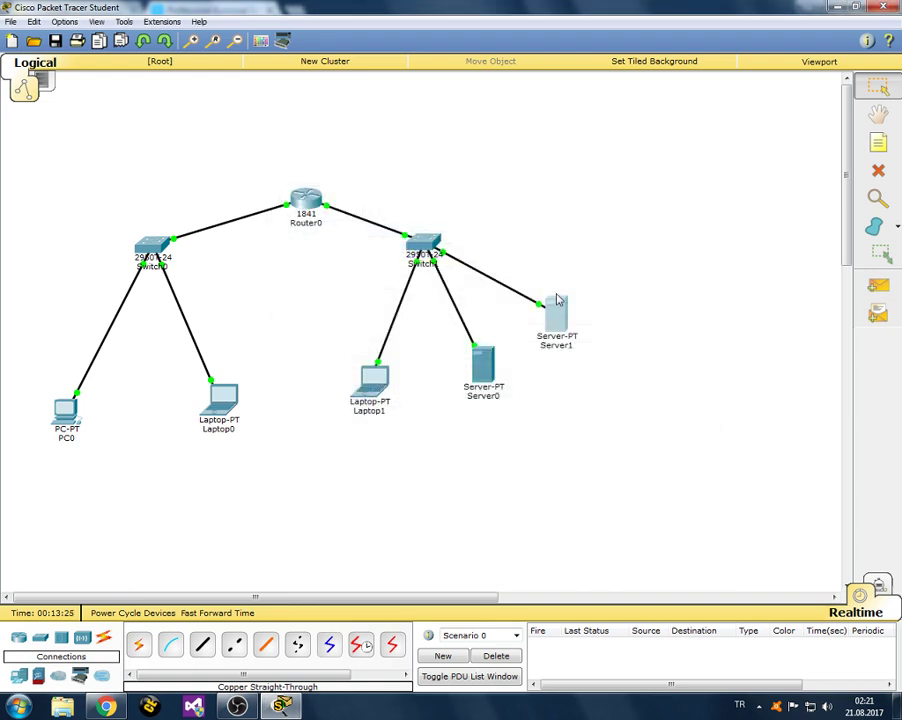
Step: Set PC0's DNS server to 192.168.20.11 in its IP configuration
click(66, 410)
click(680, 176)
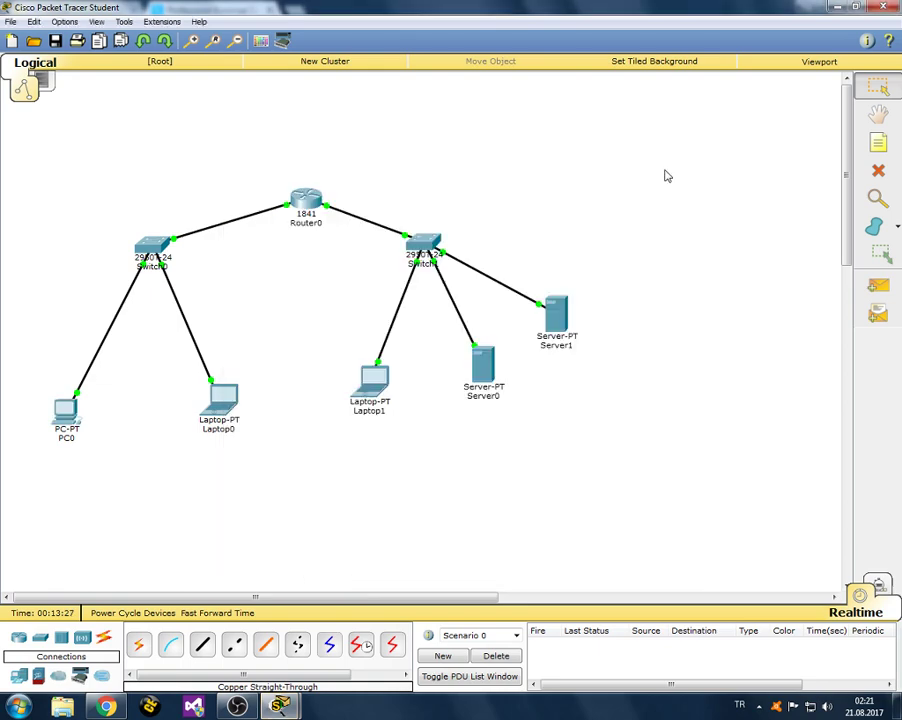
mouse_move(280, 706)
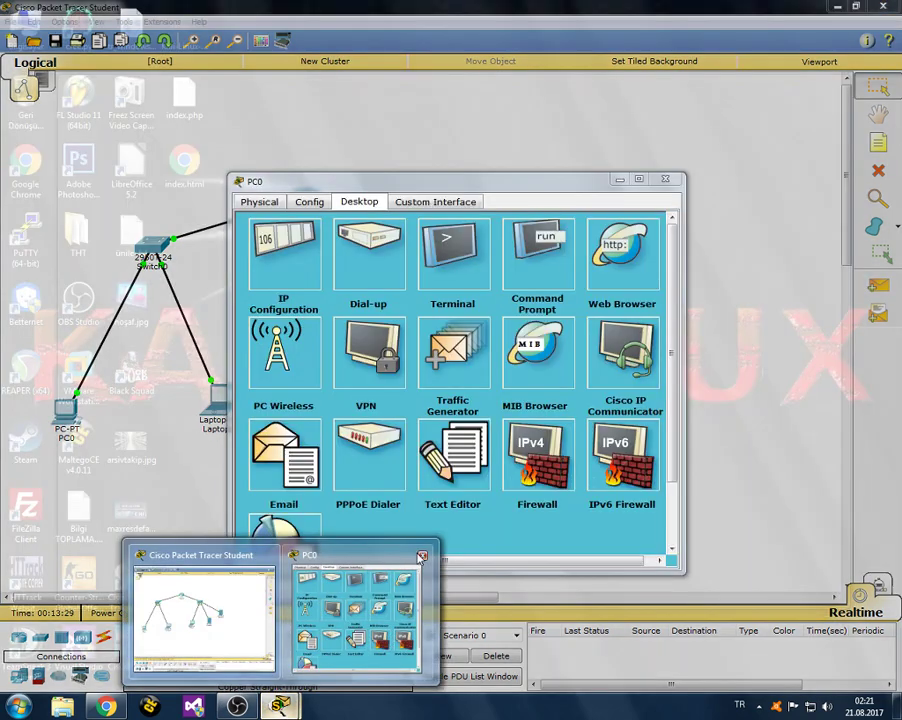
click(424, 559)
click(62, 413)
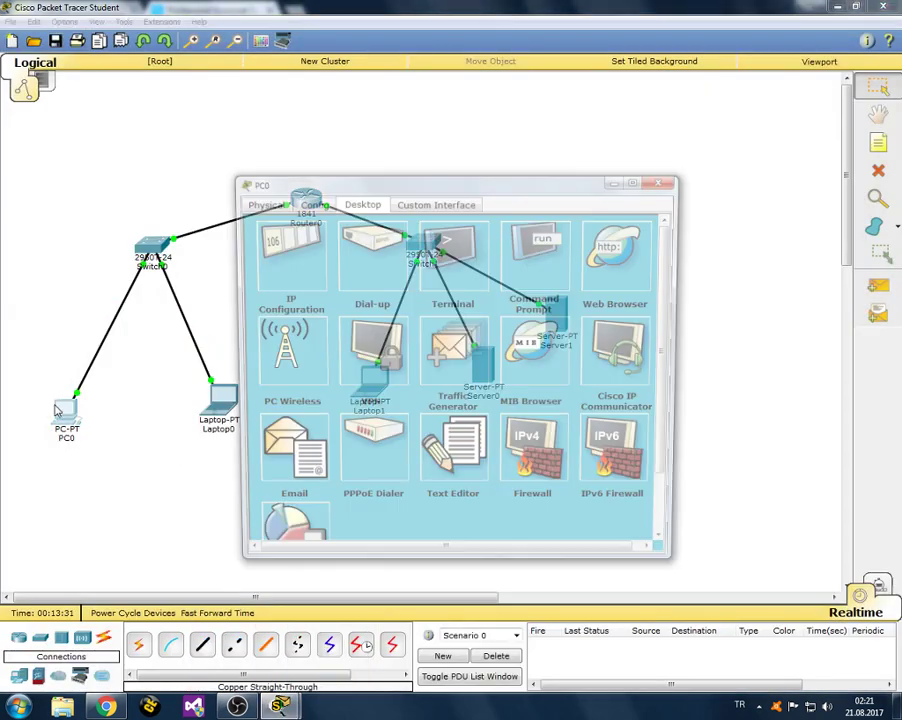
click(305, 272)
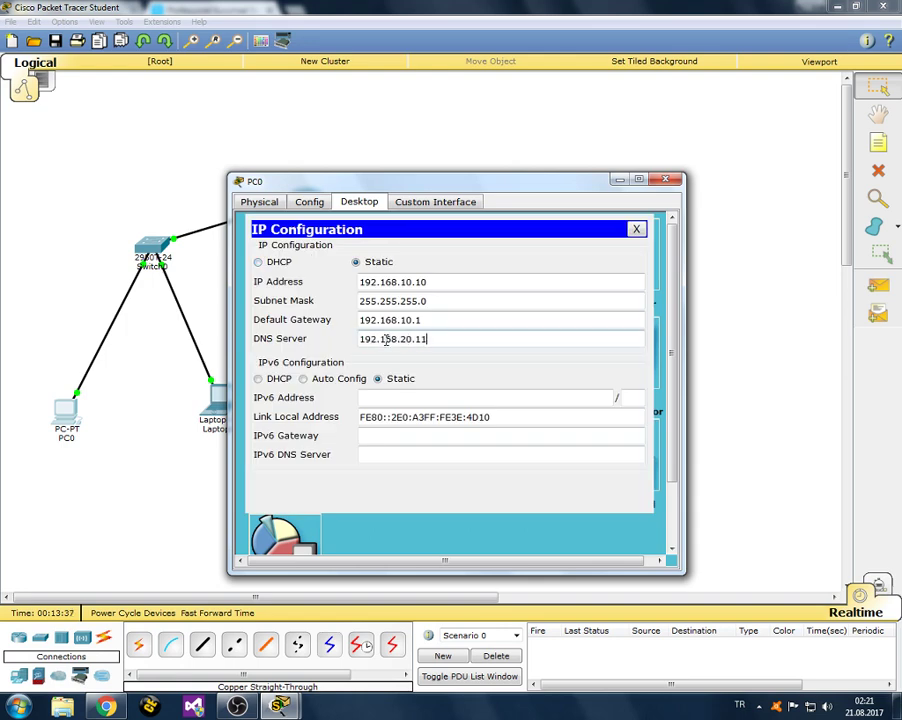
click(668, 181)
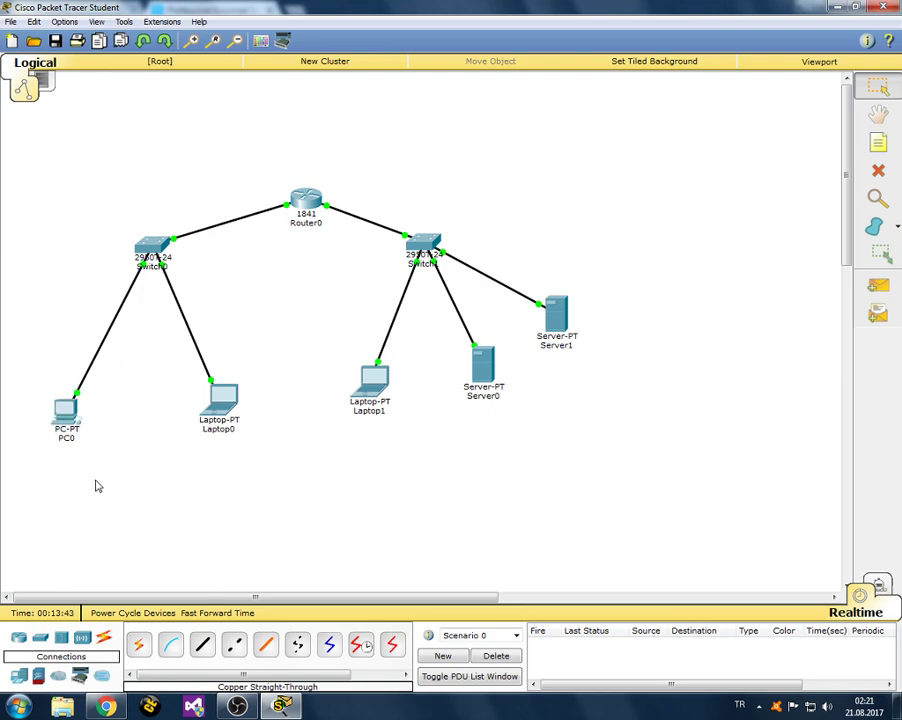
click(65, 410)
click(656, 194)
mouse_move(486, 377)
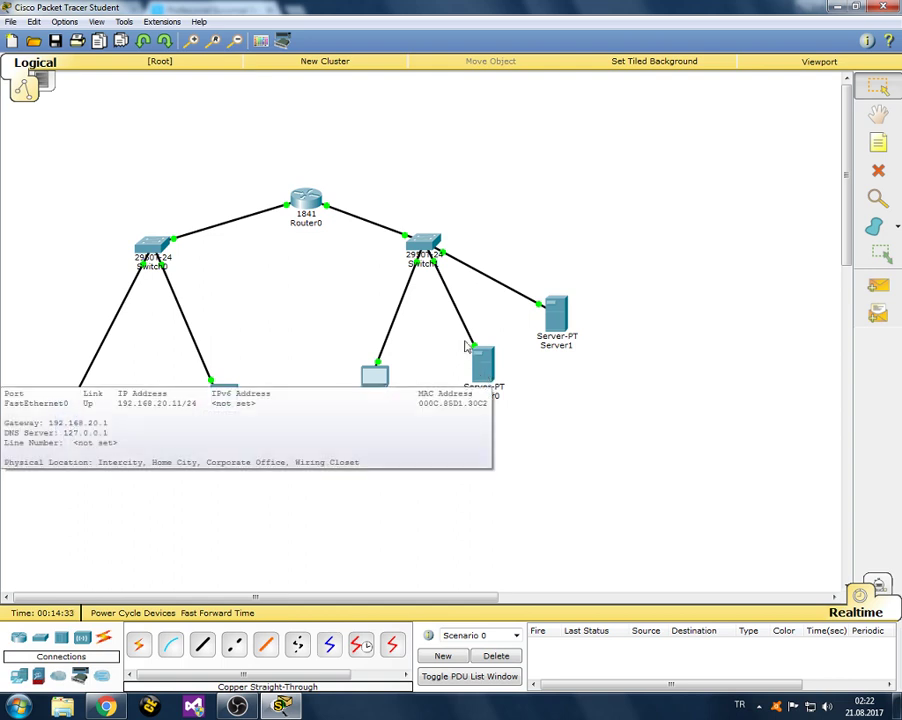
mouse_move(427, 252)
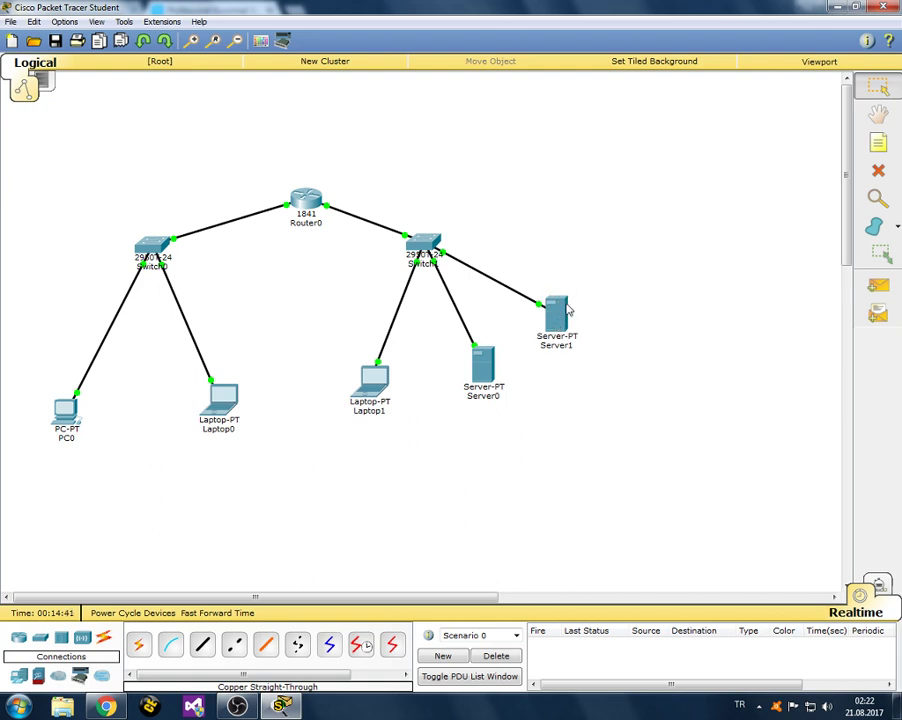
mouse_move(559, 320)
mouse_move(537, 306)
click(70, 422)
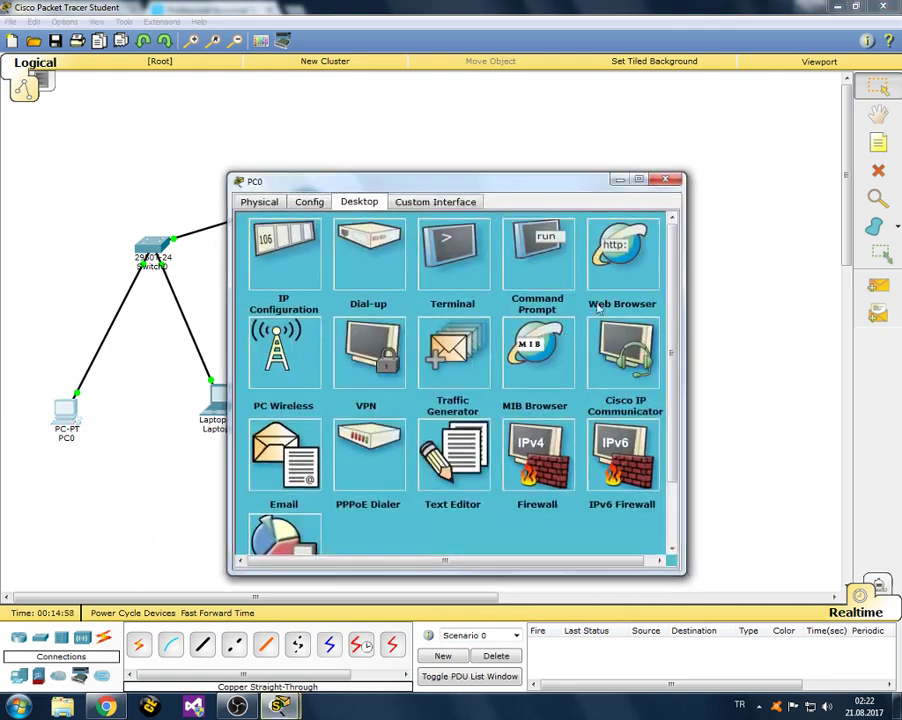
click(627, 250)
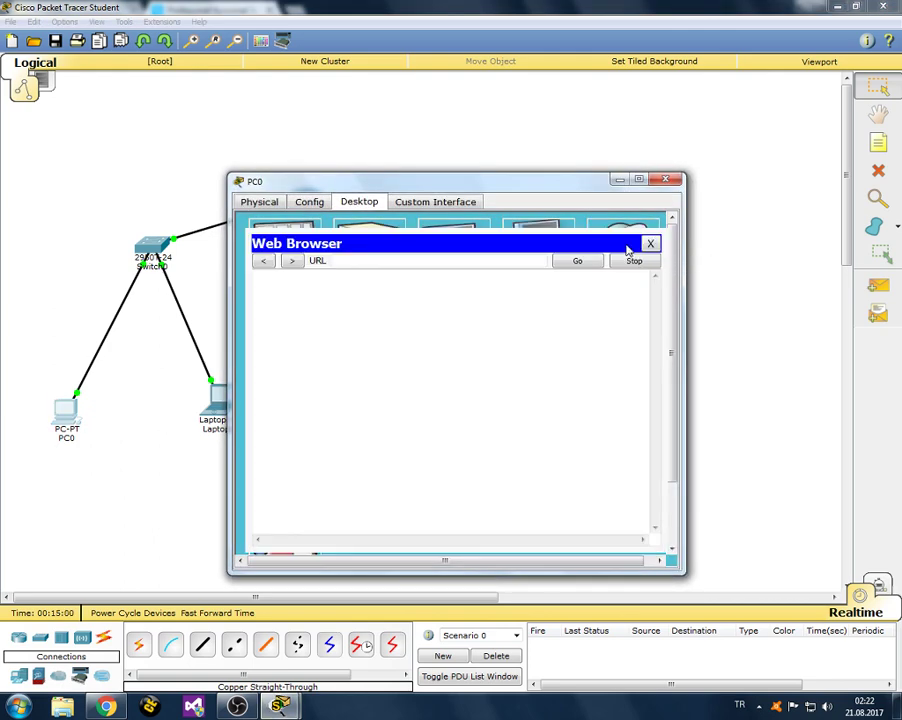
click(507, 259)
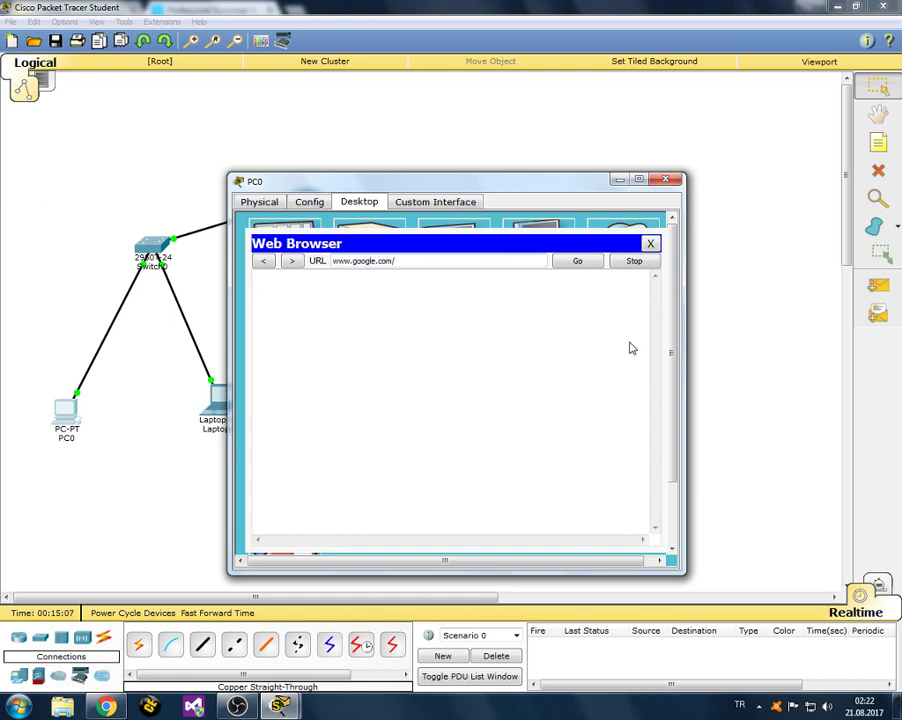
click(665, 179)
Step: Look through the HTML pages that Server0's HTTP service offers to find their file names
click(484, 365)
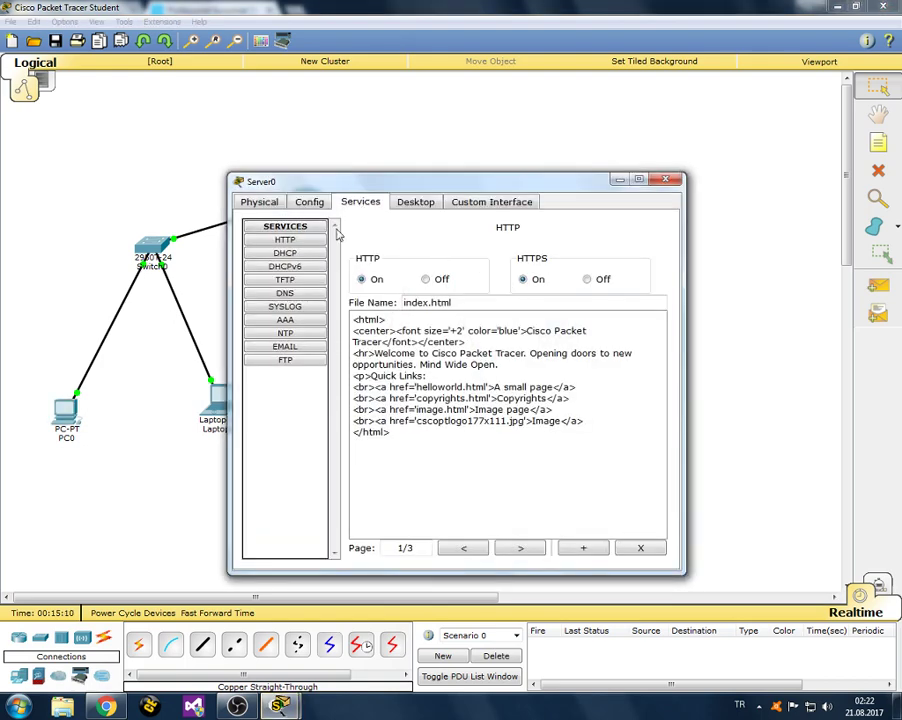
click(285, 240)
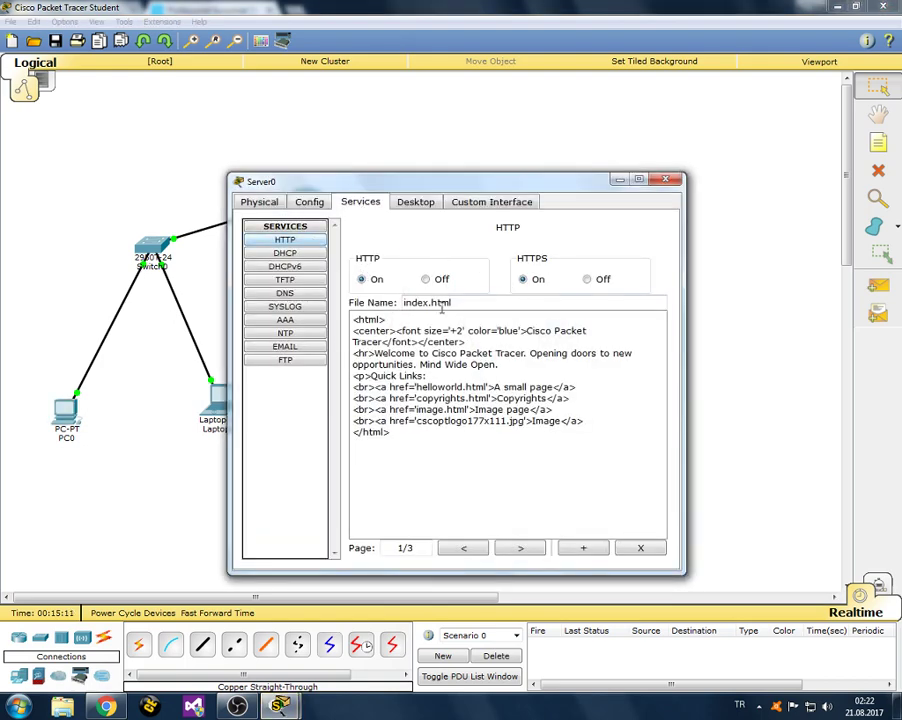
click(521, 549)
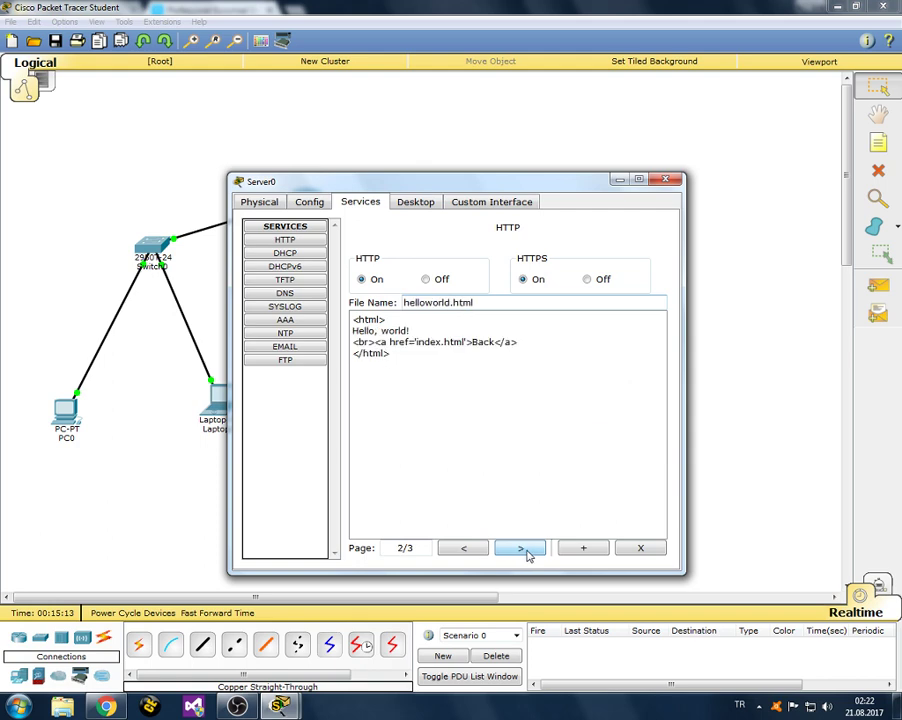
right_click(417, 302)
click(450, 362)
click(520, 548)
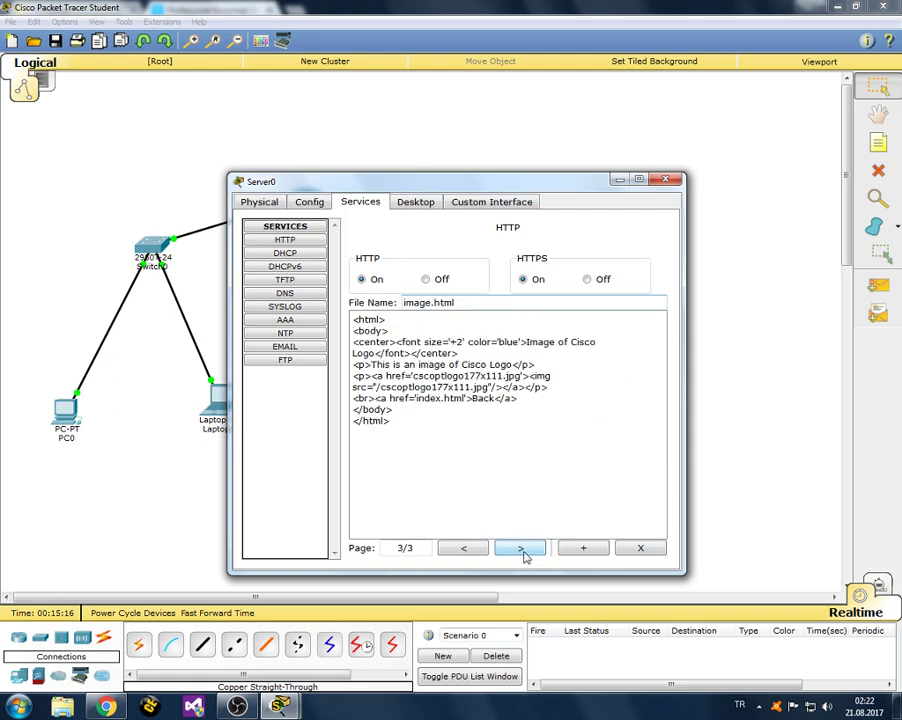
click(664, 179)
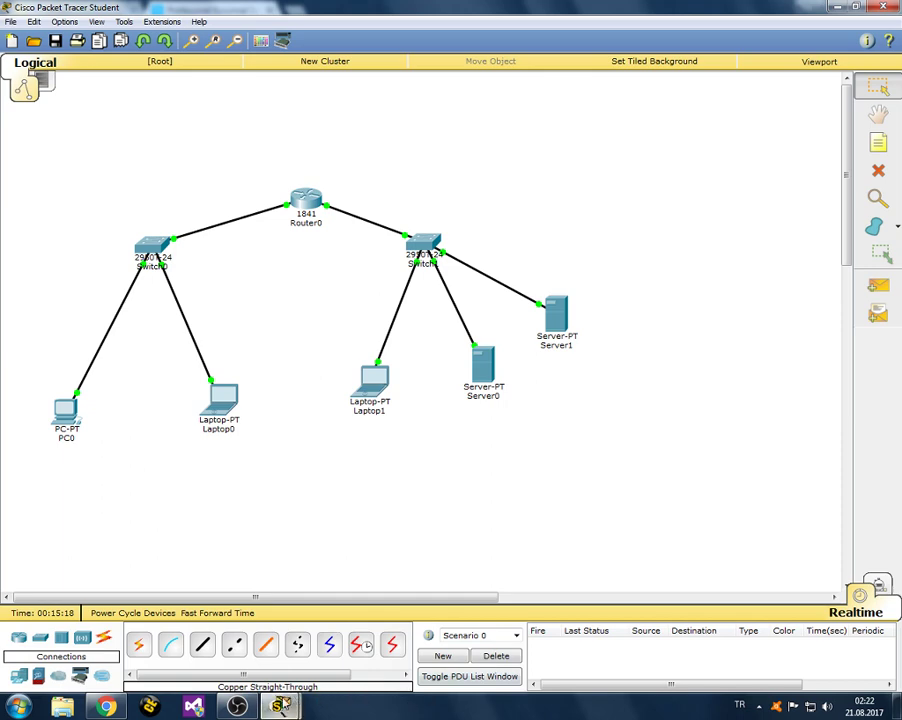
click(66, 410)
click(620, 255)
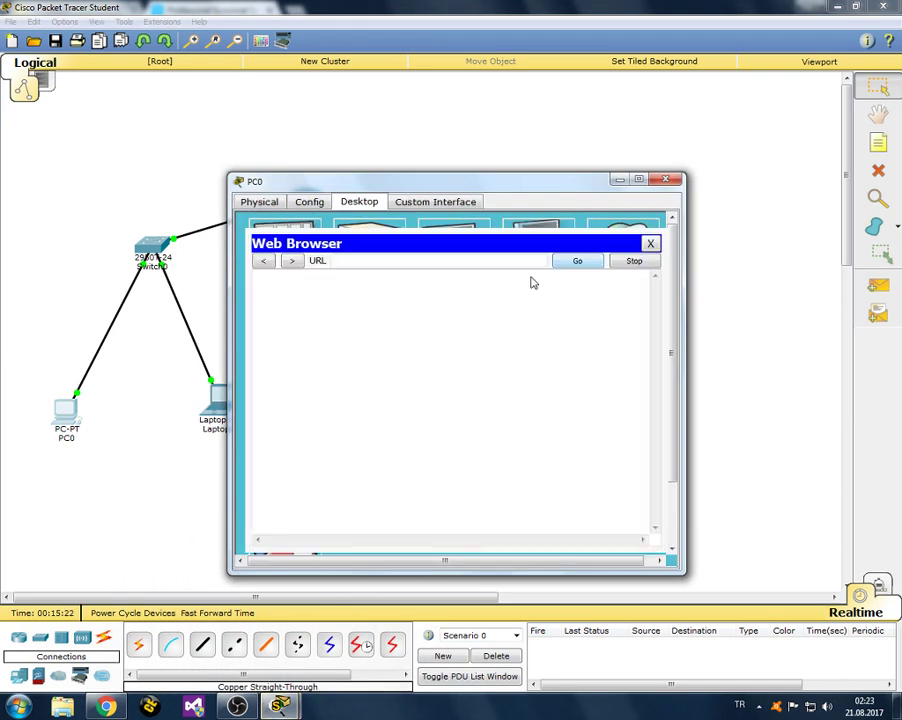
click(385, 261)
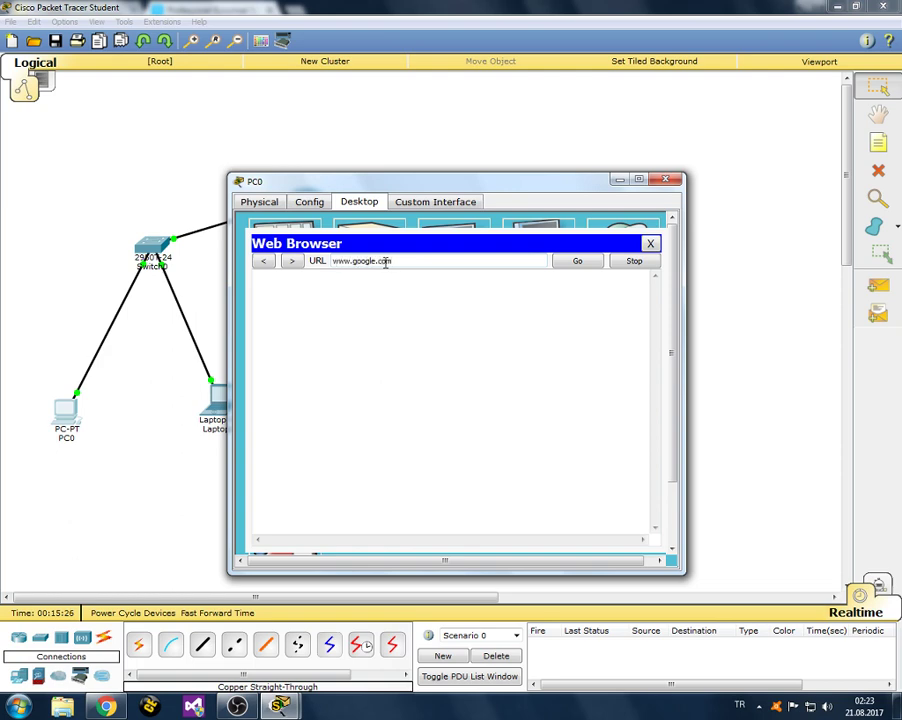
text(www.google.com/helloworld.html)
click(567, 260)
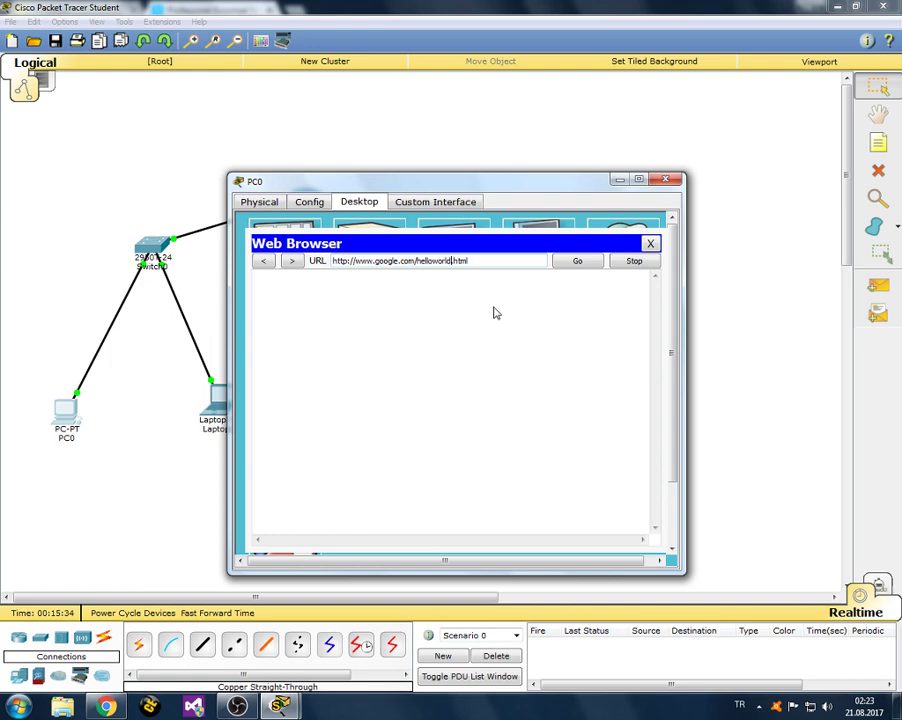
key(BackSpace)
key(BackSpace)
key(BackSpace)
text(imga)
text(age.)
text(ge)
key(Return)
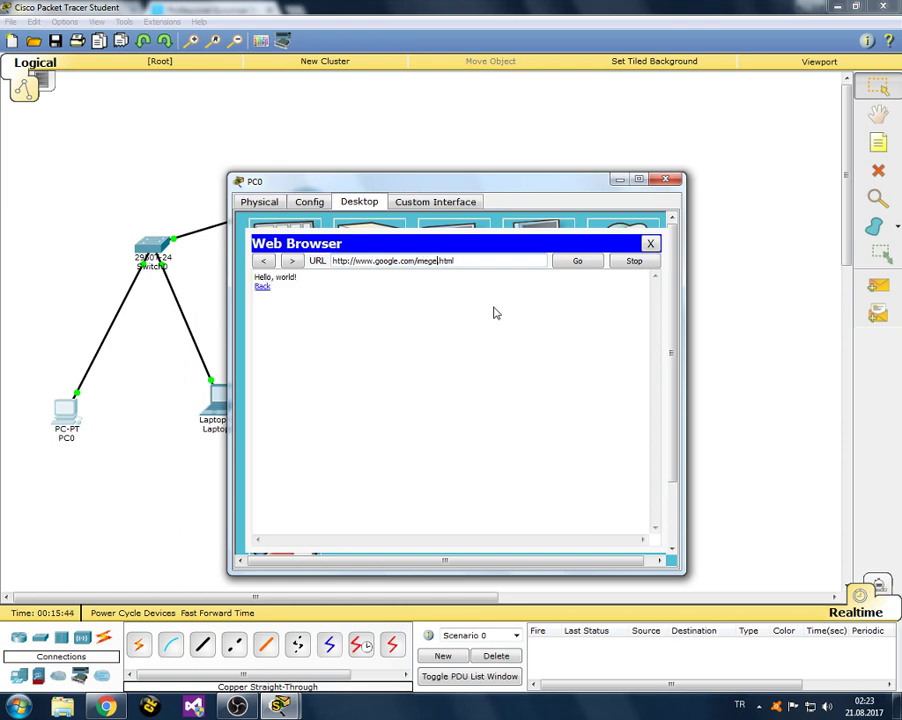
key(BackSpace)
key(BackSpace)
key(BackSpace)
key(BackSpace)
key(BackSpace)
key(BackSpace)
key(BackSpace)
key(BackSpace)
key(BackSpace)
key(BackSpace)
key(BackSpace)
key(BackSpace)
key(BackSpace)
key(BackSpace)
key(BackSpace)
key(BackSpace)
key(BackSpace)
key(BackSpace)
key(BackSpace)
key(BackSpace)
key(Delete)
key(Delete)
key(Delete)
key(Delete)
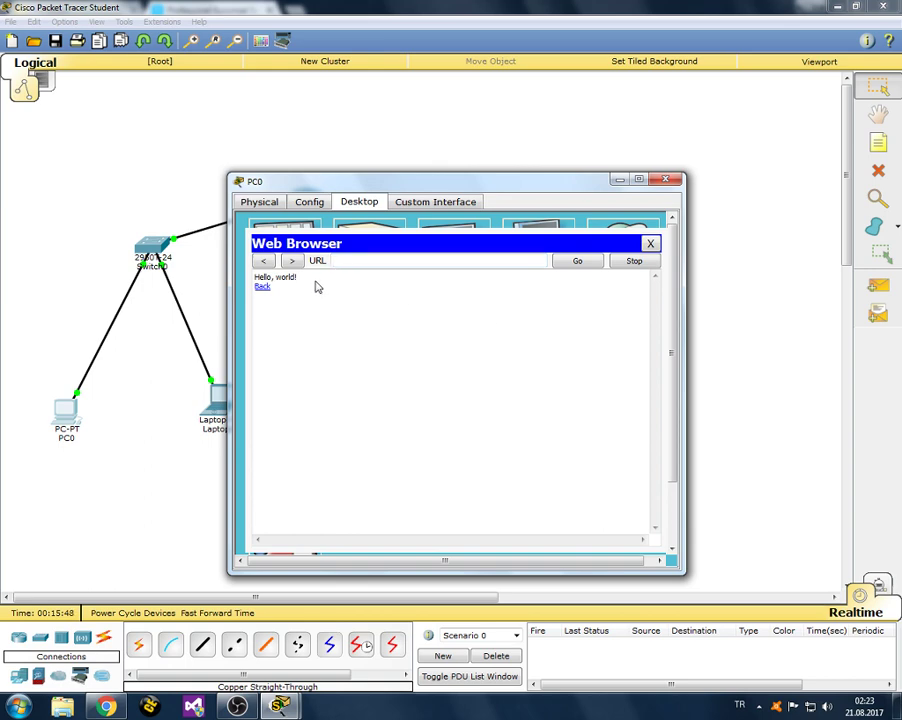
Step: Examine the text of the page loaded in PC0's web browser, and close the PC0 window
drag(383, 185, 519, 181)
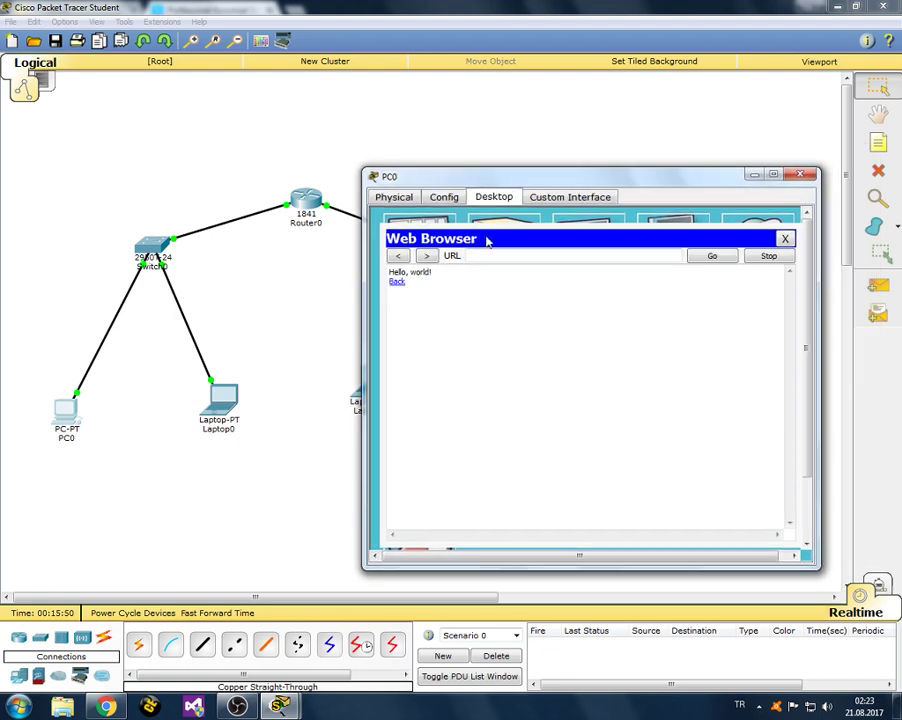
drag(434, 276, 382, 278)
click(440, 302)
drag(585, 184, 482, 252)
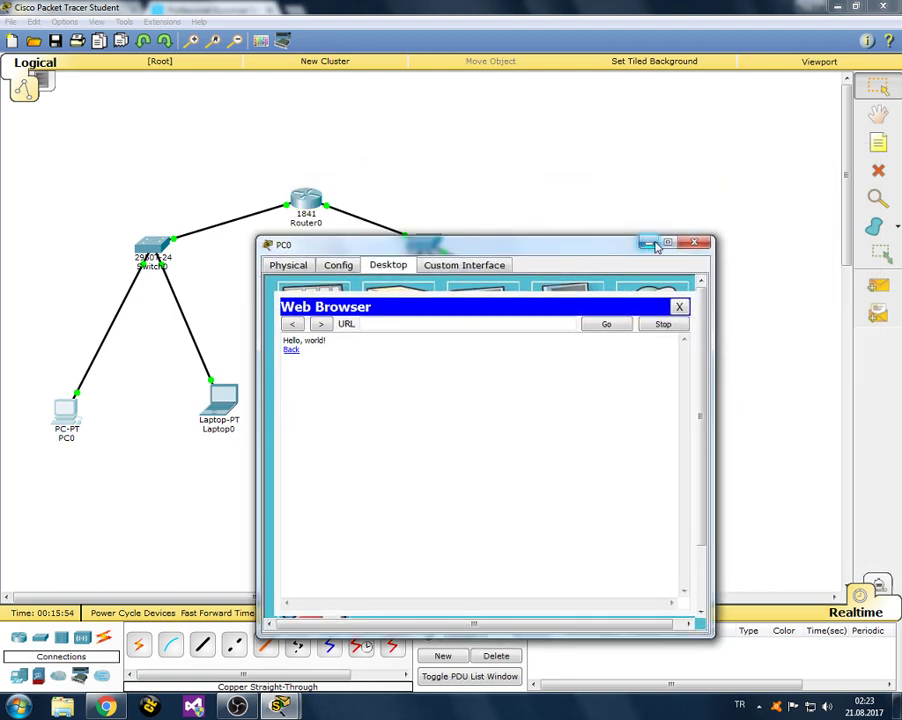
drag(493, 252, 426, 424)
click(606, 429)
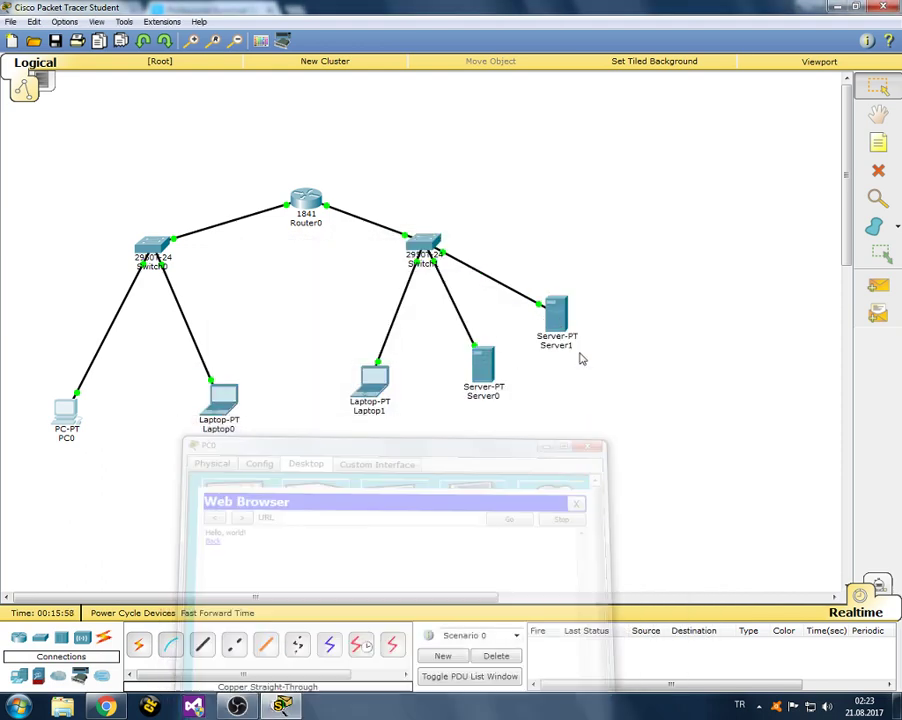
Step: Review the file name and HTML code of helloworld.html in Server1's HTTP service, and close the server window
click(556, 314)
click(344, 205)
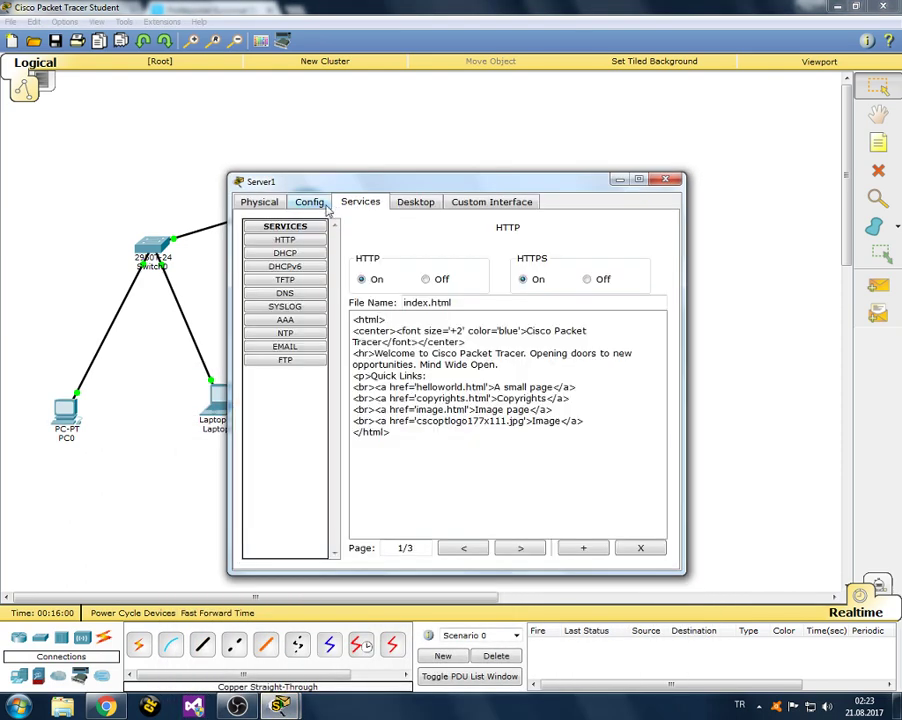
click(505, 546)
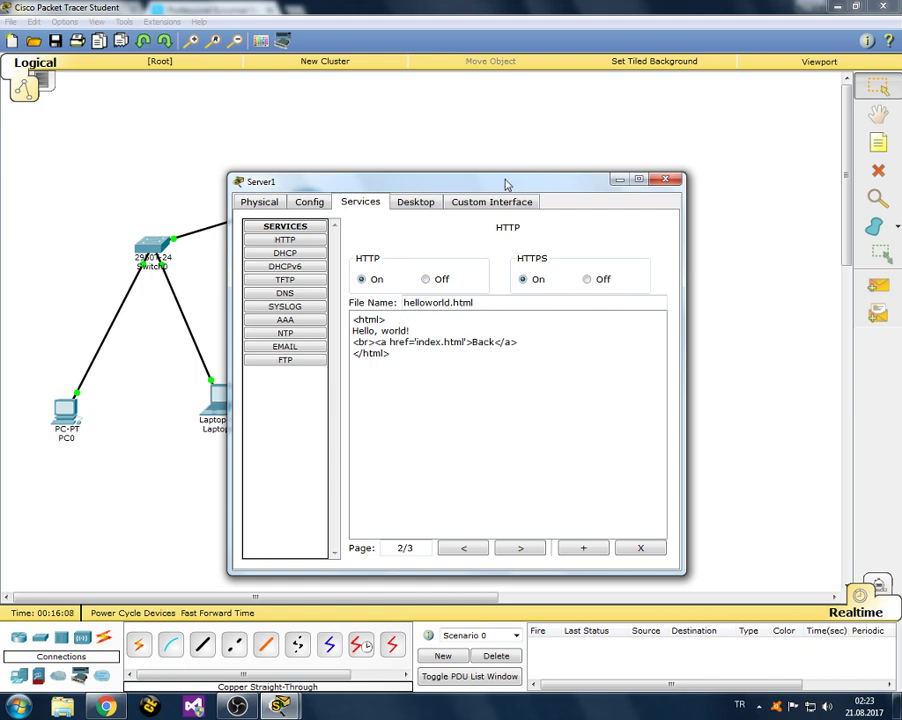
drag(505, 185, 457, 185)
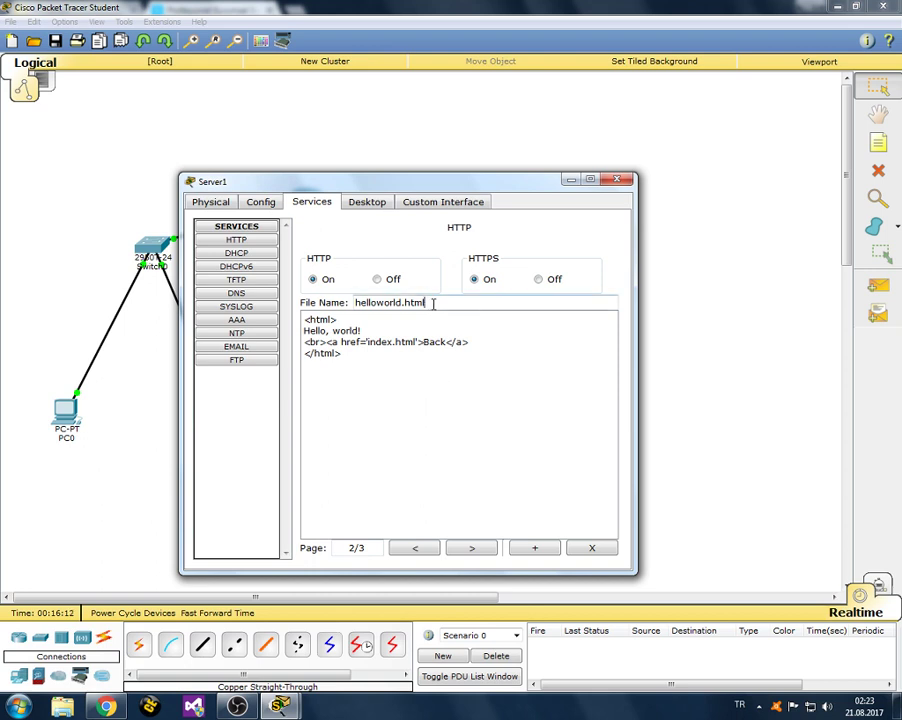
drag(435, 302, 355, 302)
drag(305, 320, 345, 358)
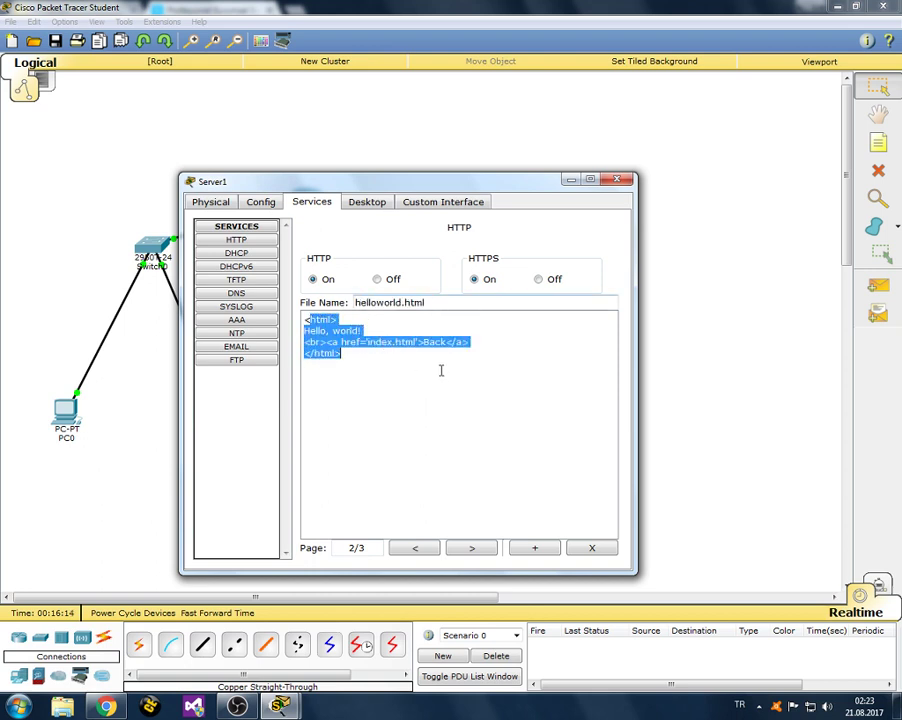
click(422, 354)
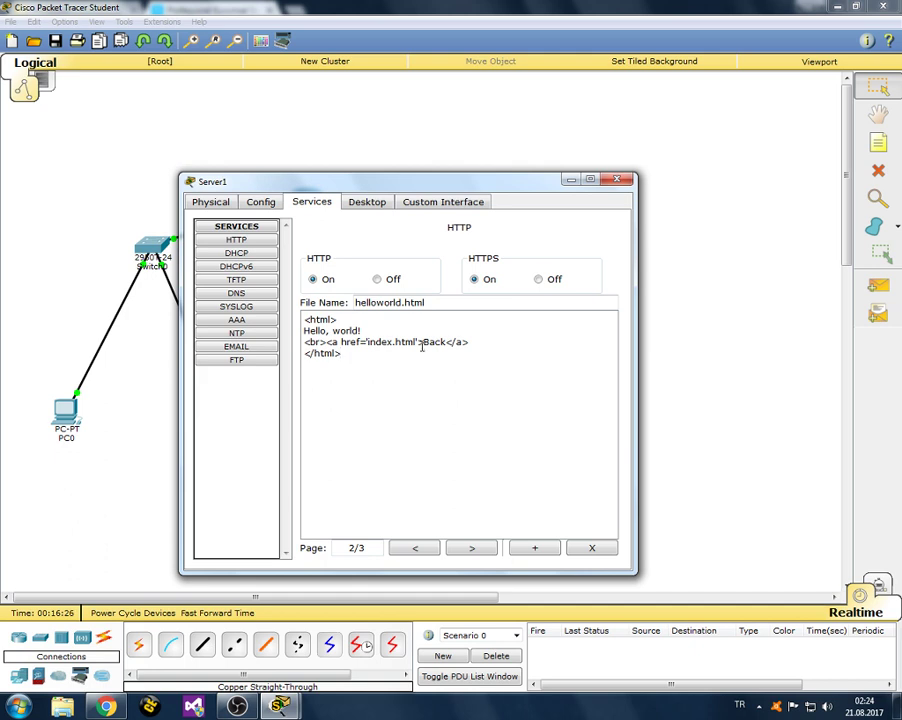
drag(548, 182, 449, 282)
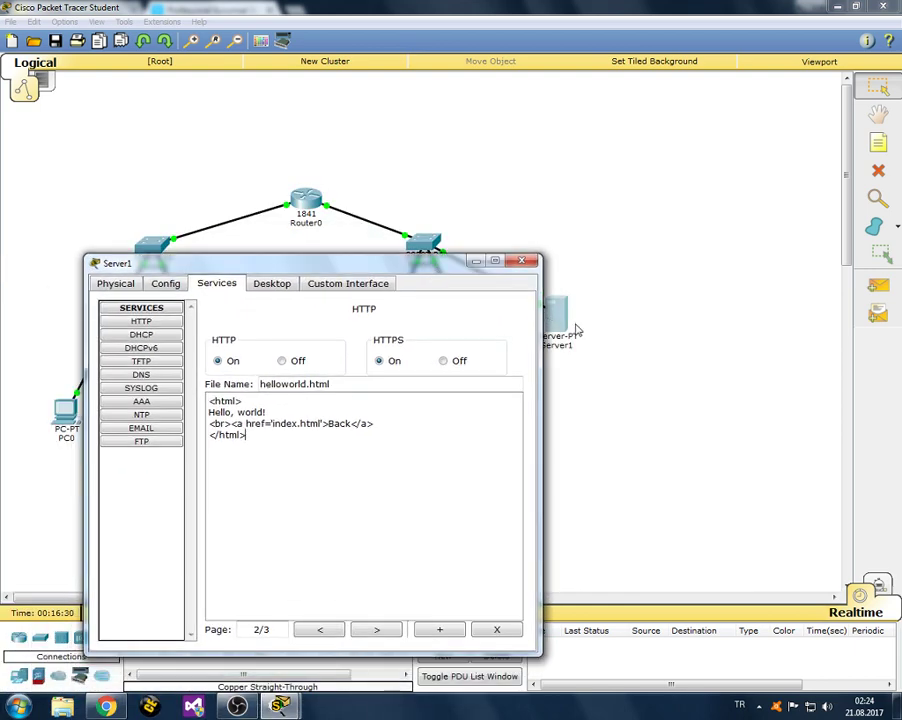
drag(378, 265, 448, 255)
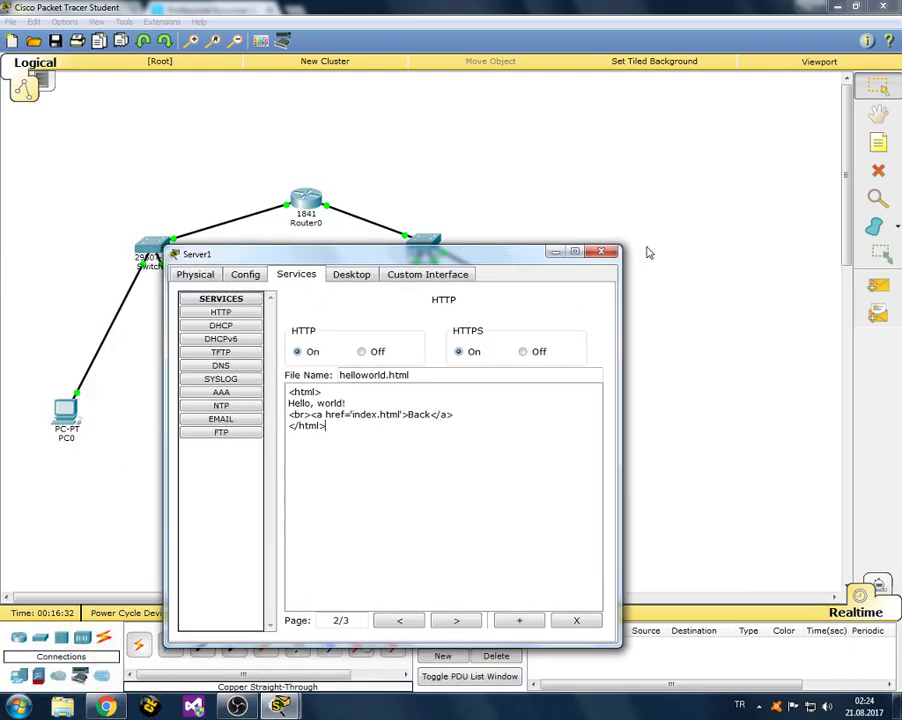
click(596, 252)
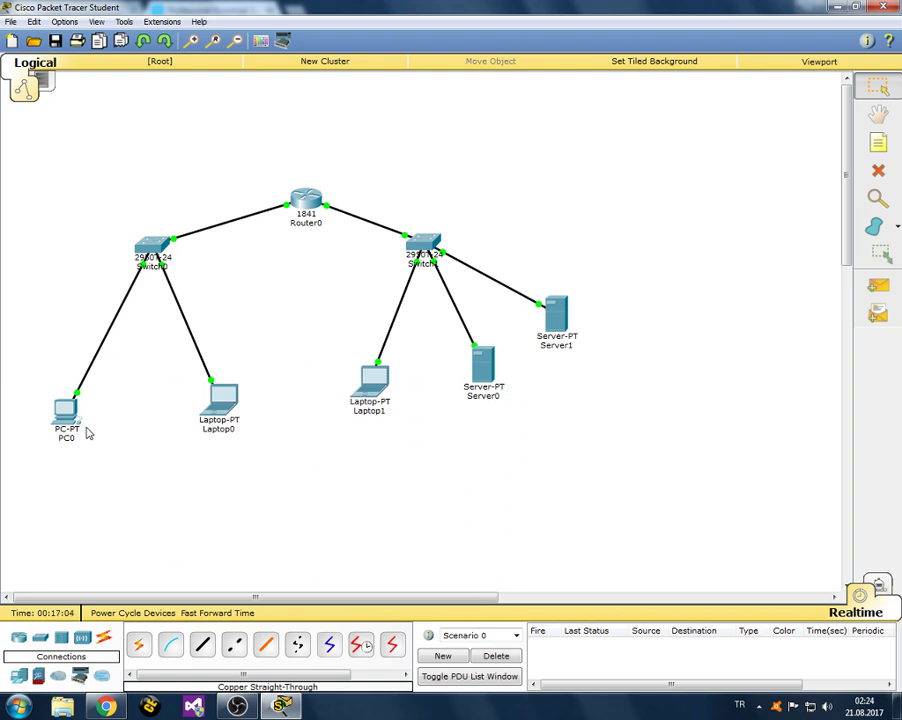
click(105, 706)
click(232, 700)
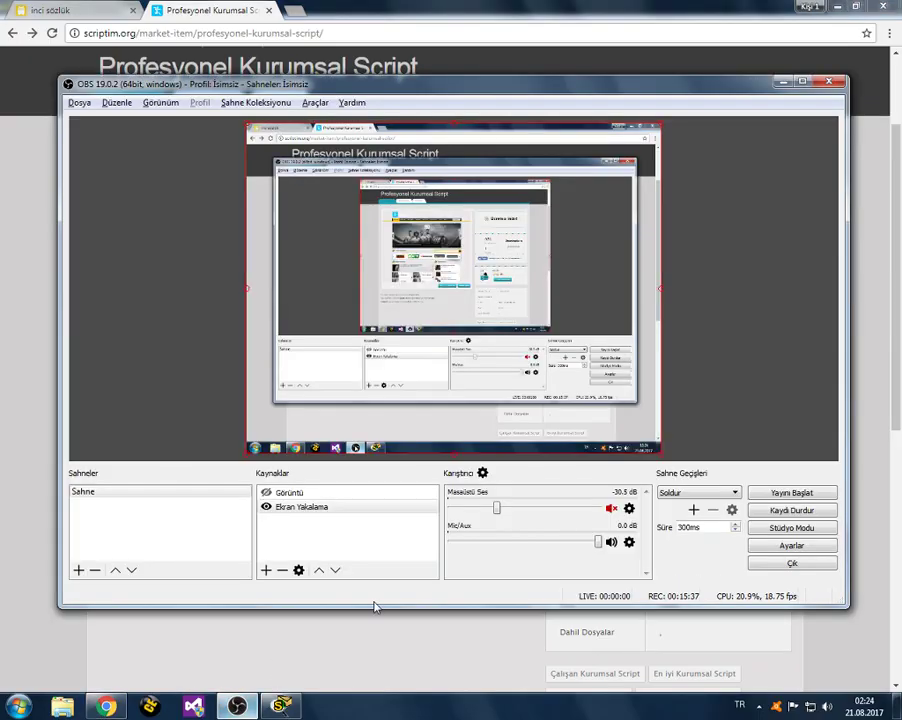